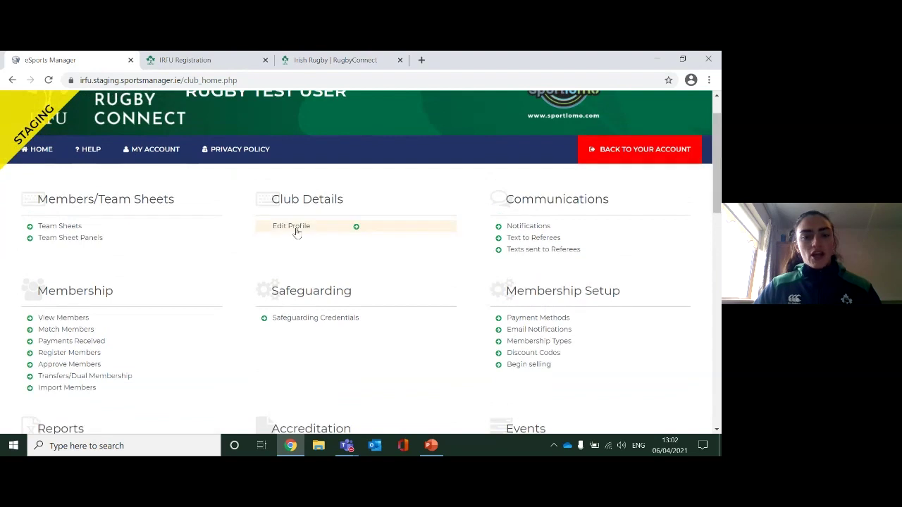
Open the club's profile for editing and examine its details, checking the club listing in the IRFU Registration page
click(298, 232)
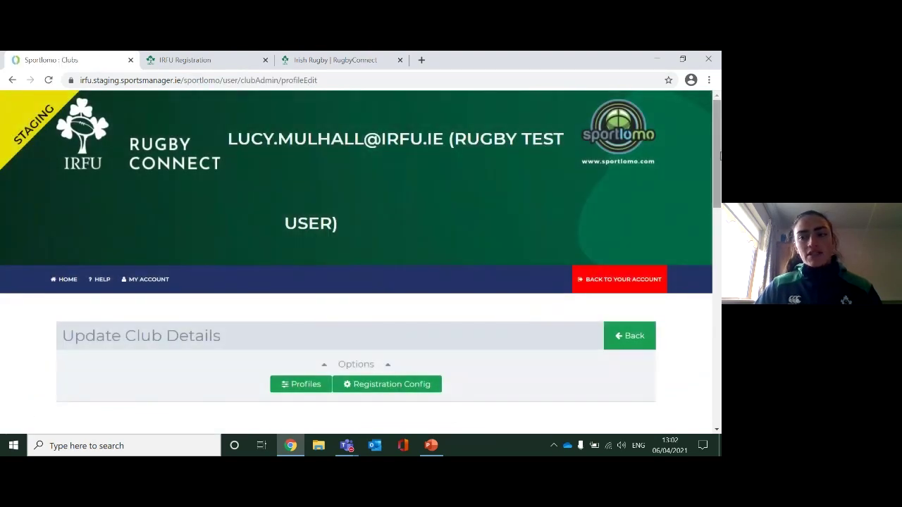
drag(719, 157, 719, 267)
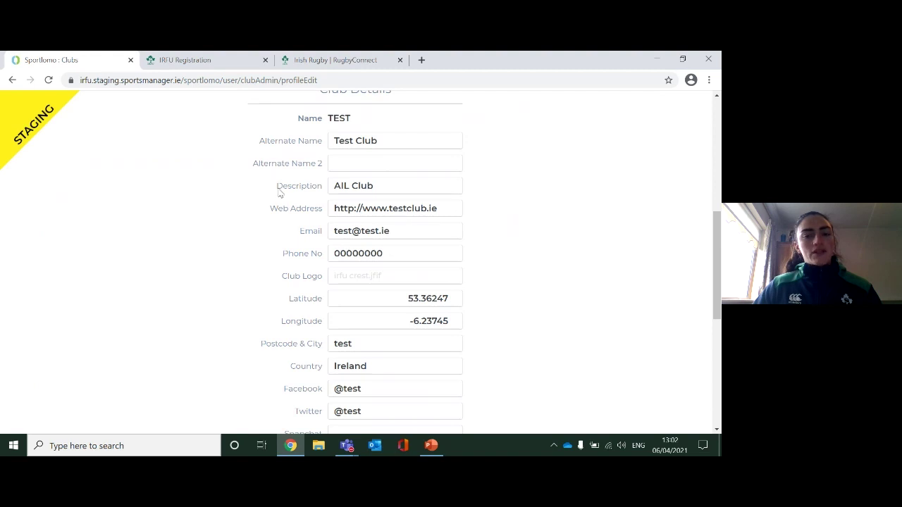
scroll(425, 218, down, 1)
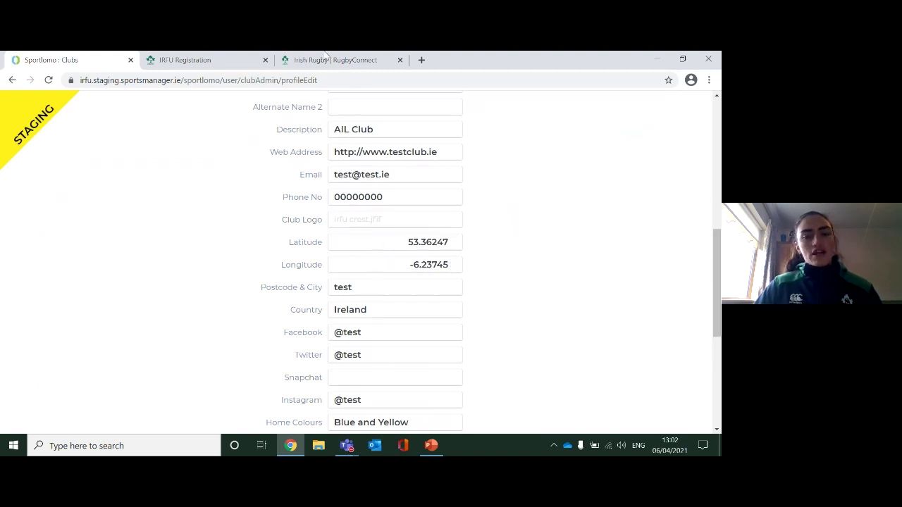
click(181, 62)
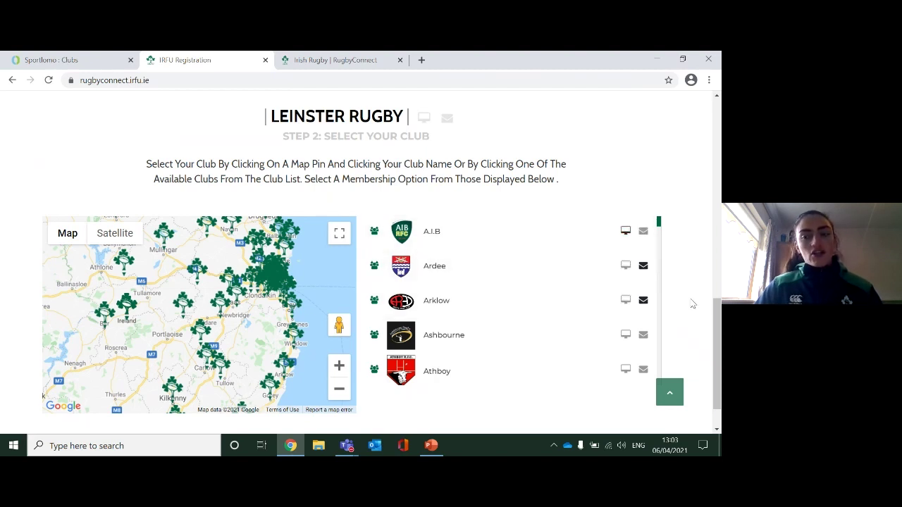
click(94, 62)
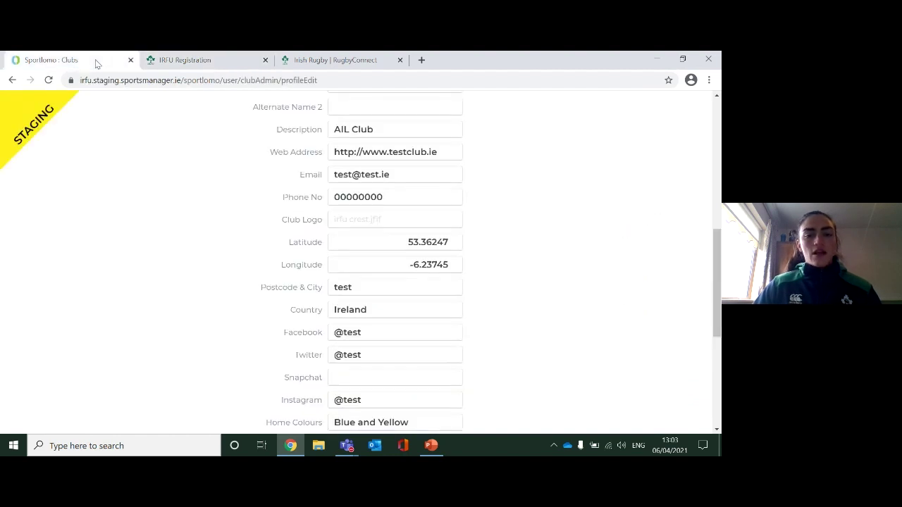
drag(717, 248, 718, 297)
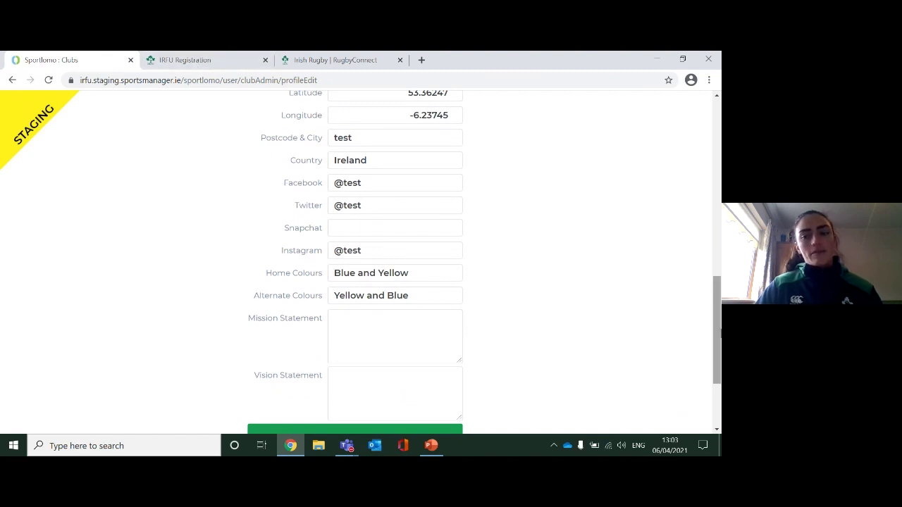
drag(718, 331, 718, 214)
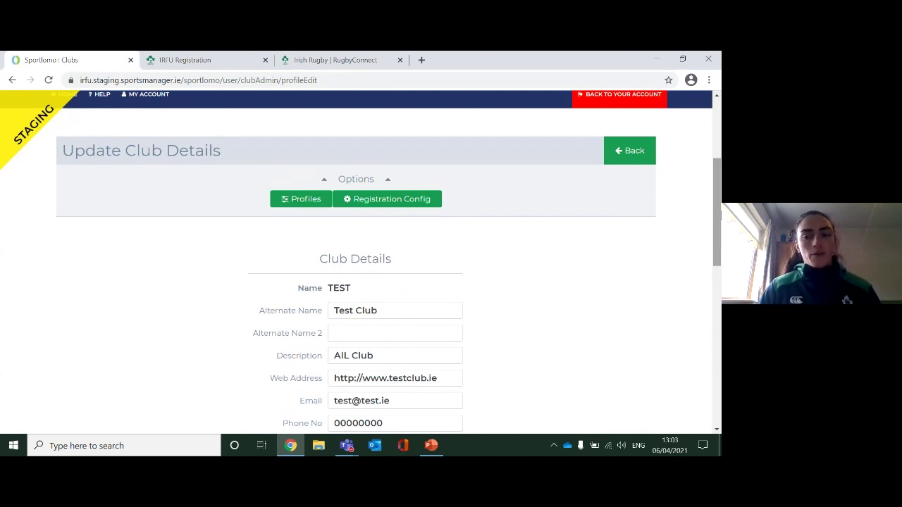
Open the club's list of officer profiles and examine the entries
click(308, 201)
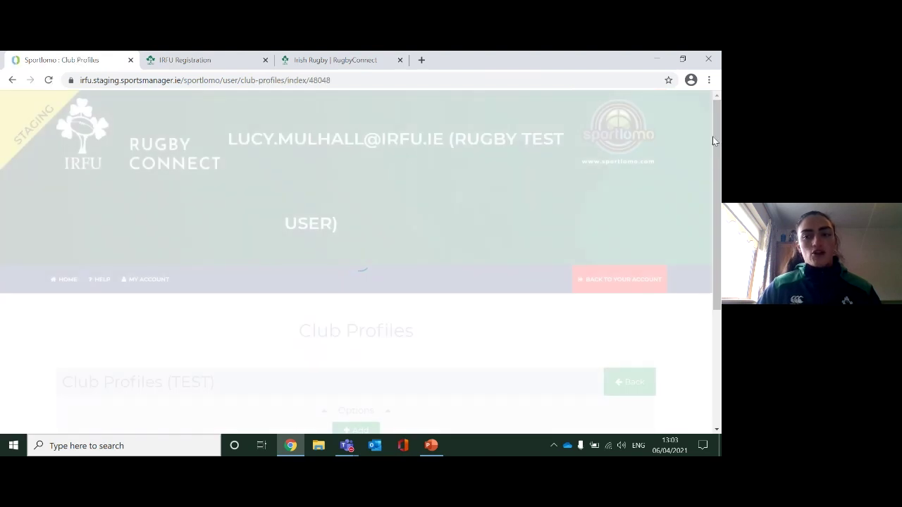
scroll(356, 261, down, 3)
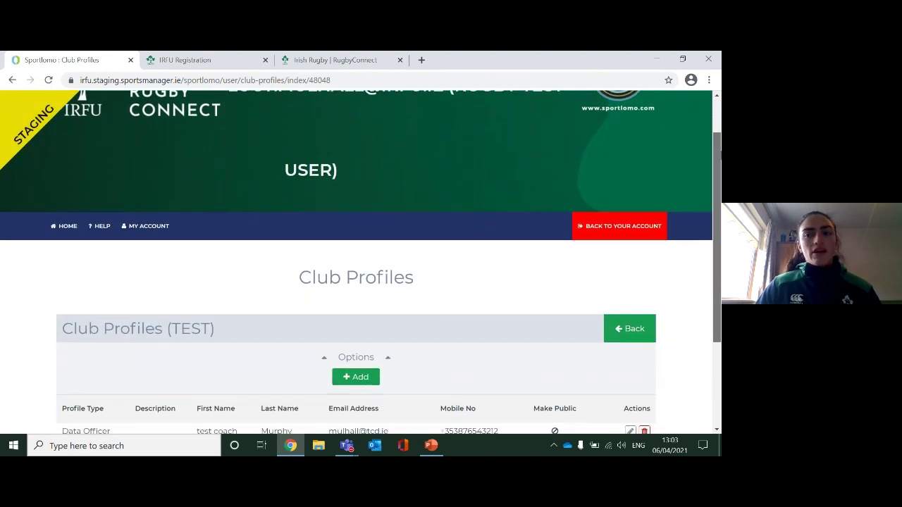
drag(719, 209, 719, 229)
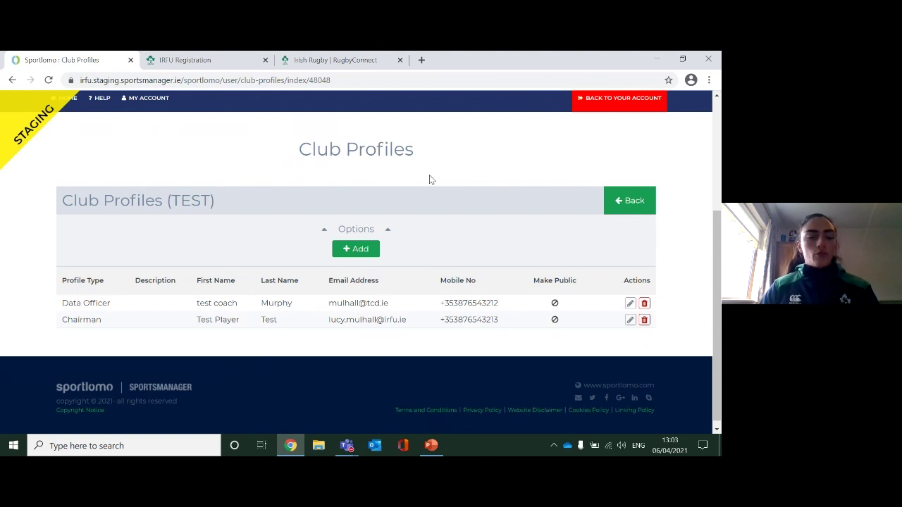
Fill in a new club profile of type Treasurer, searching the members for "test" and choosing the test coach member
click(371, 246)
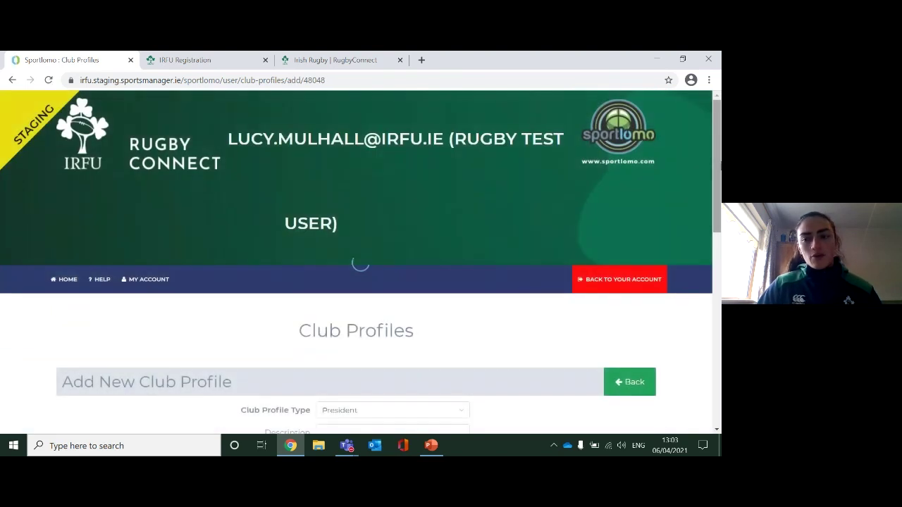
scroll(705, 252, down, 3)
click(434, 174)
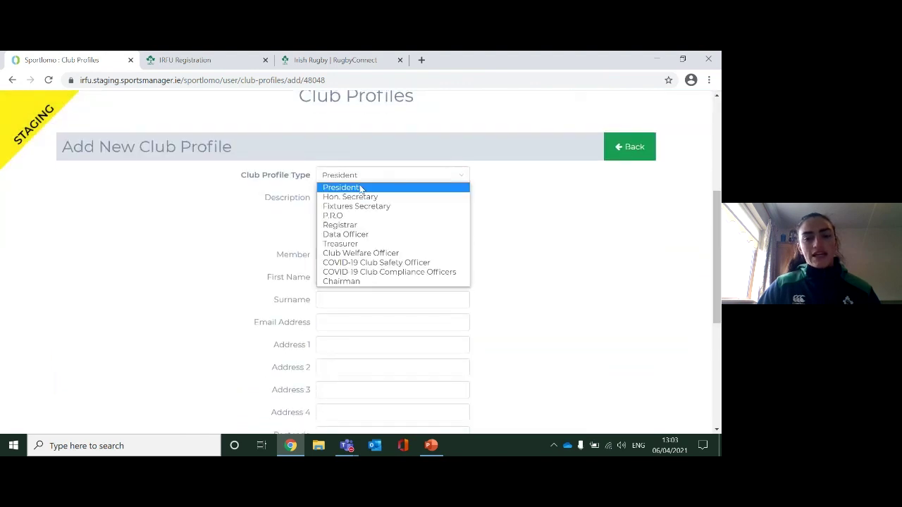
click(367, 245)
click(383, 254)
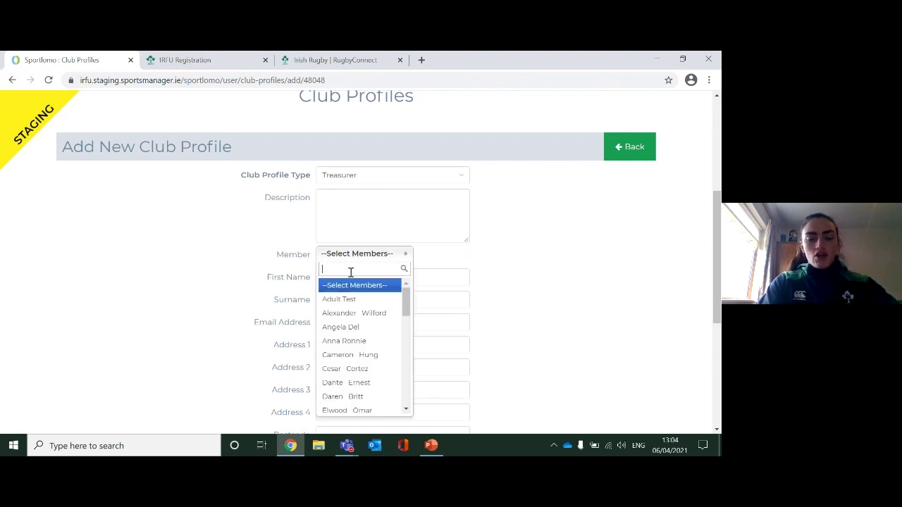
text(test)
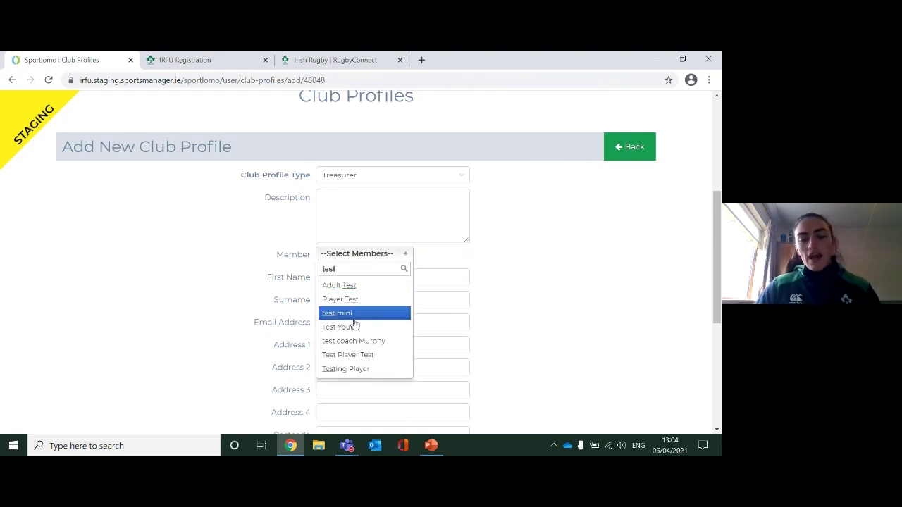
click(337, 341)
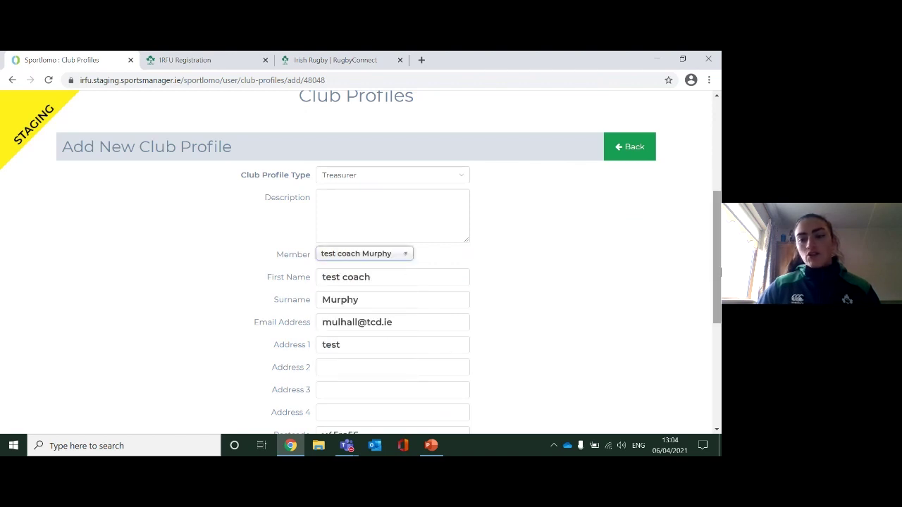
drag(717, 272, 720, 344)
scroll(719, 343, up, 4)
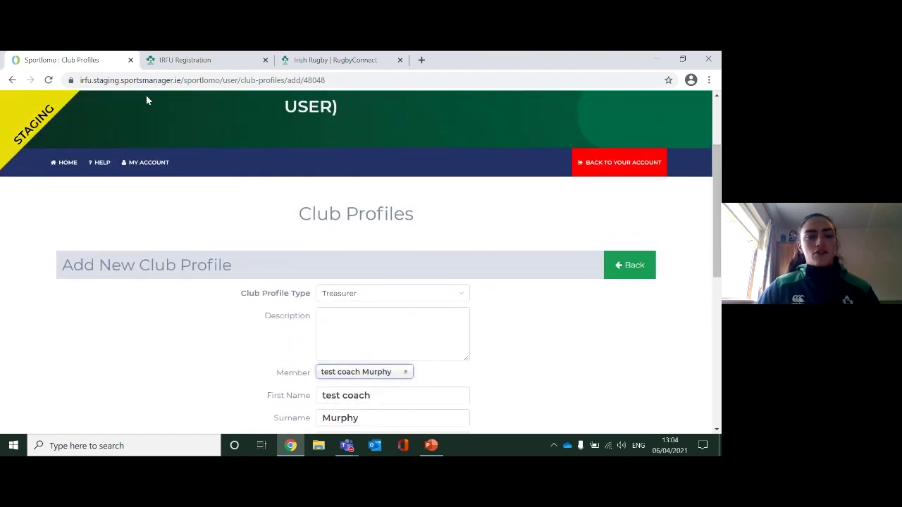
Return to the club home page, open Begin Selling and examine the membership packages available for sale
click(62, 167)
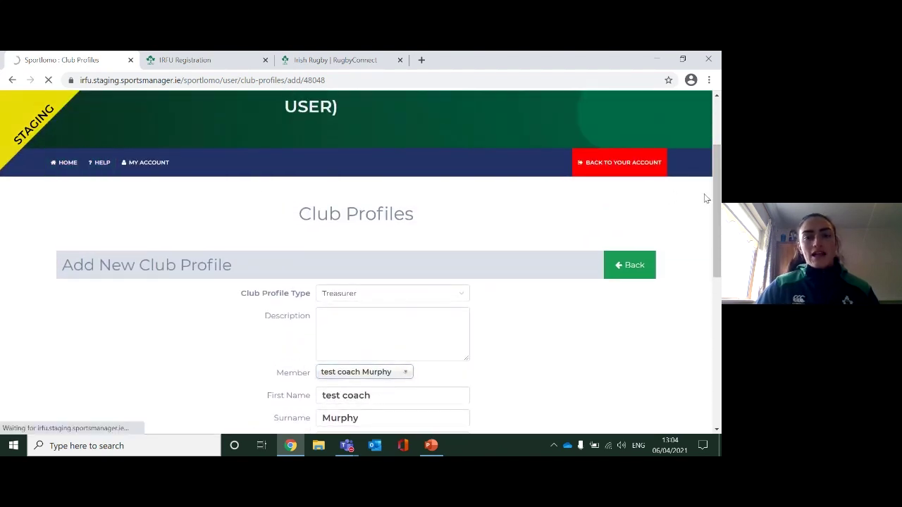
drag(720, 162, 720, 184)
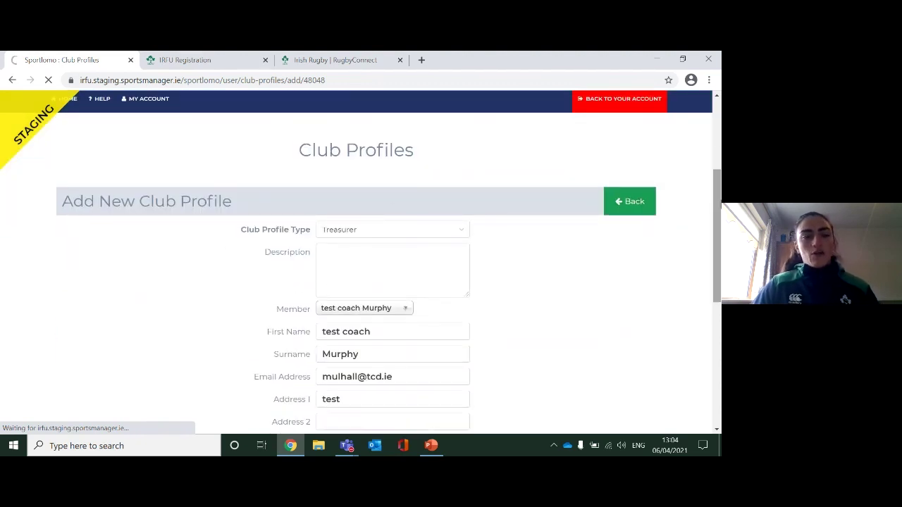
scroll(75, 265, up, 5)
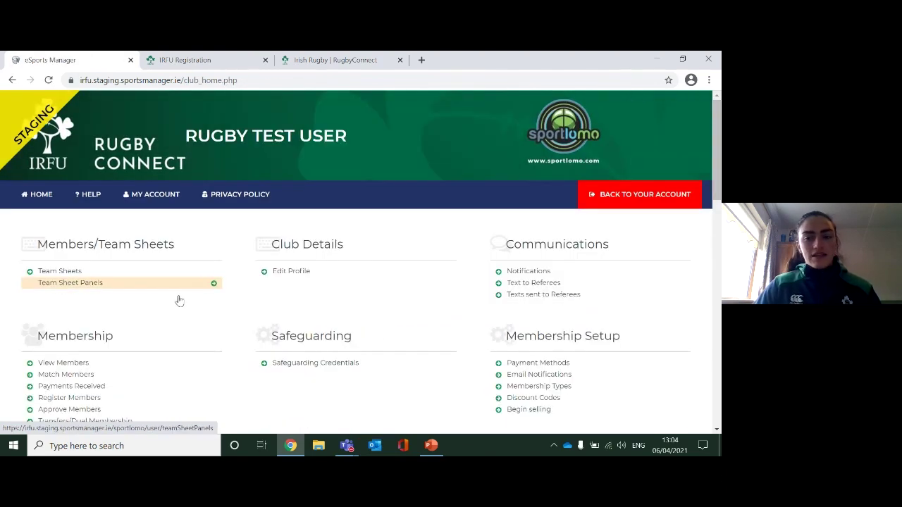
scroll(179, 301, down, 3)
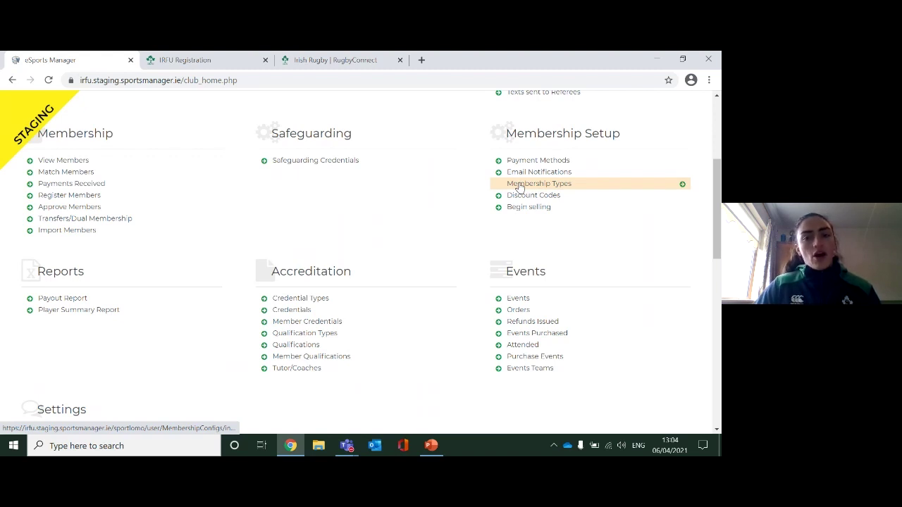
click(558, 211)
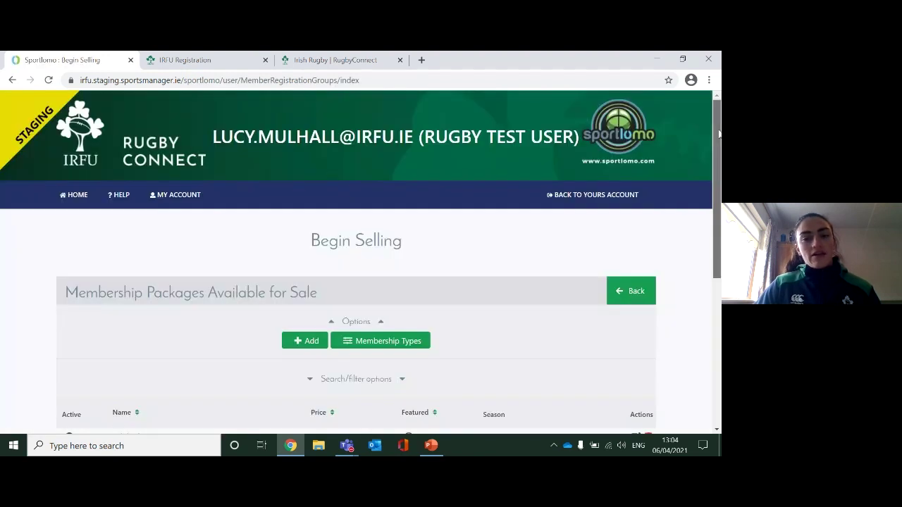
drag(719, 134, 719, 208)
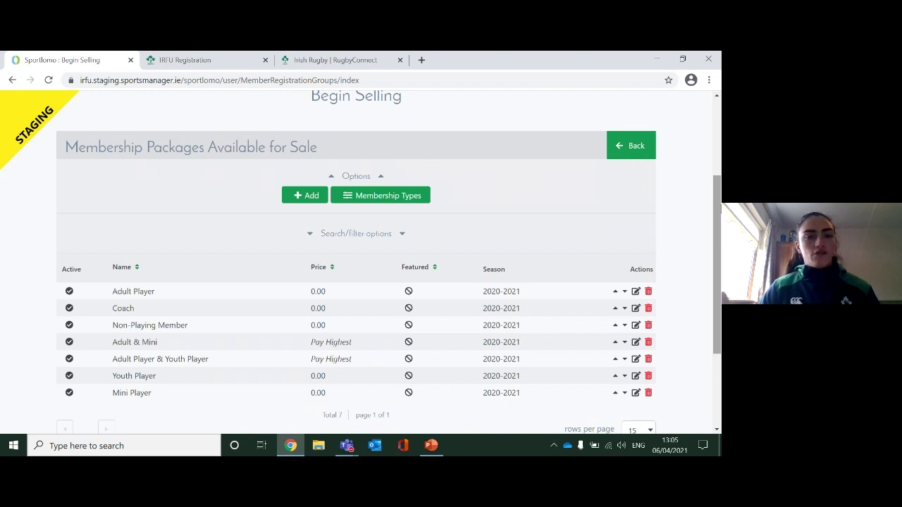
scroll(294, 285, down, 1)
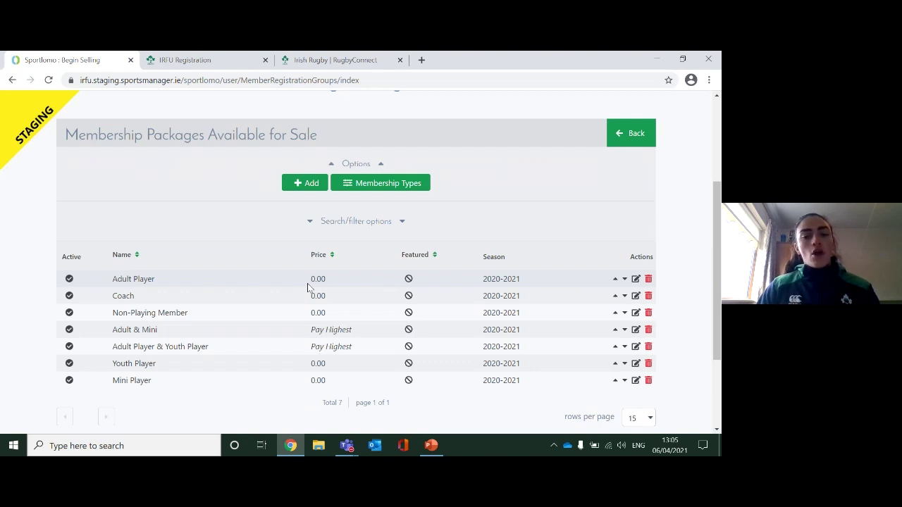
Open the Adult Player membership package for editing and examine its season, selling dates and prices
click(635, 280)
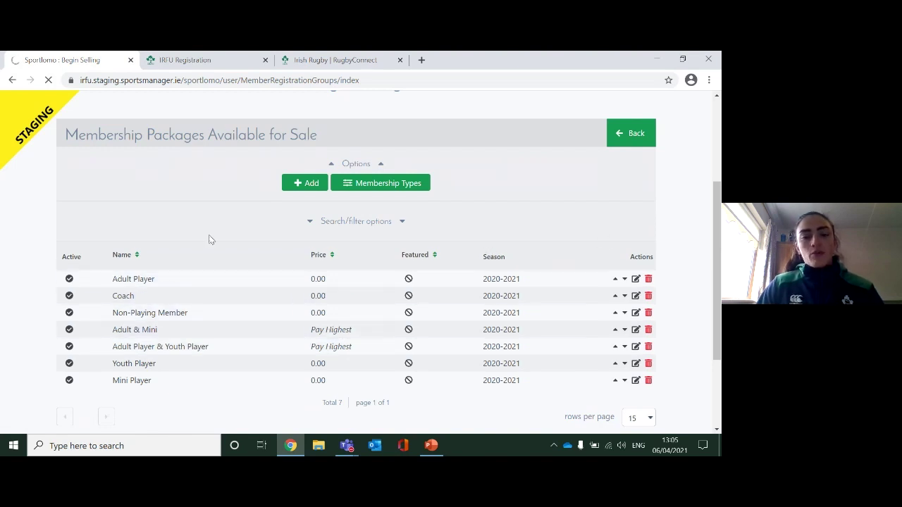
click(144, 278)
scroll(421, 268, down, 4)
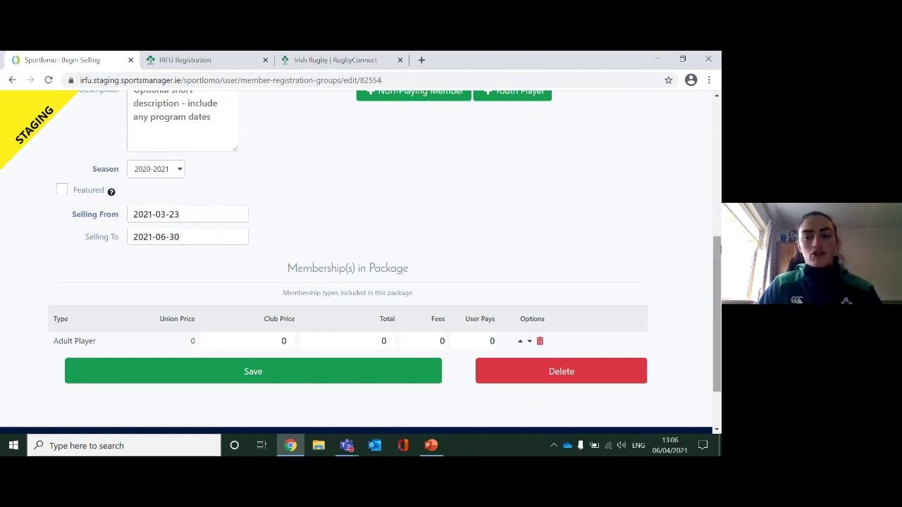
scroll(630, 239, up, 5)
Return to the club home page, open the Email Notifications settings and examine the Member Registration club notification
click(64, 196)
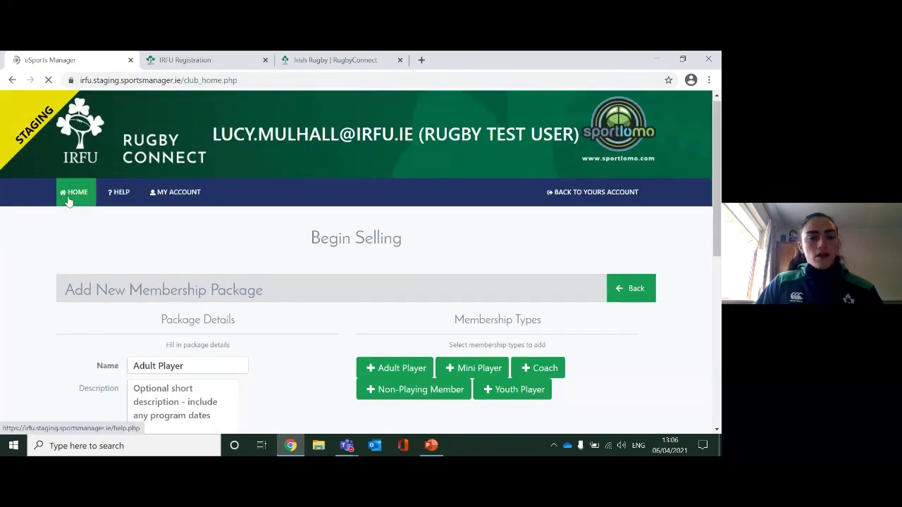
scroll(88, 197, down, 2)
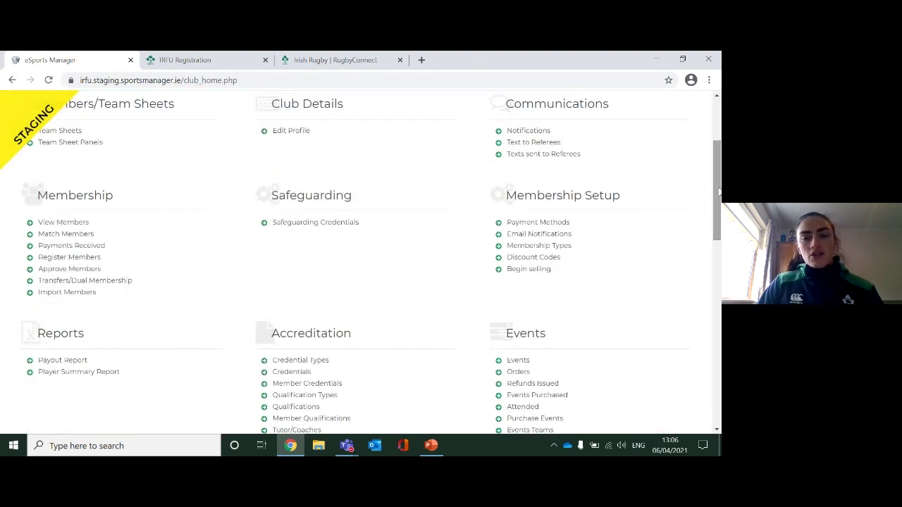
click(567, 236)
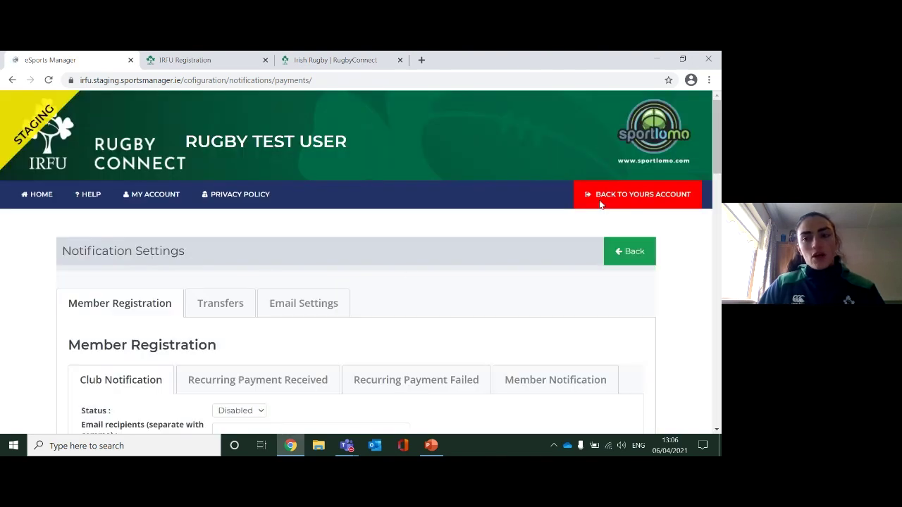
drag(716, 131, 716, 165)
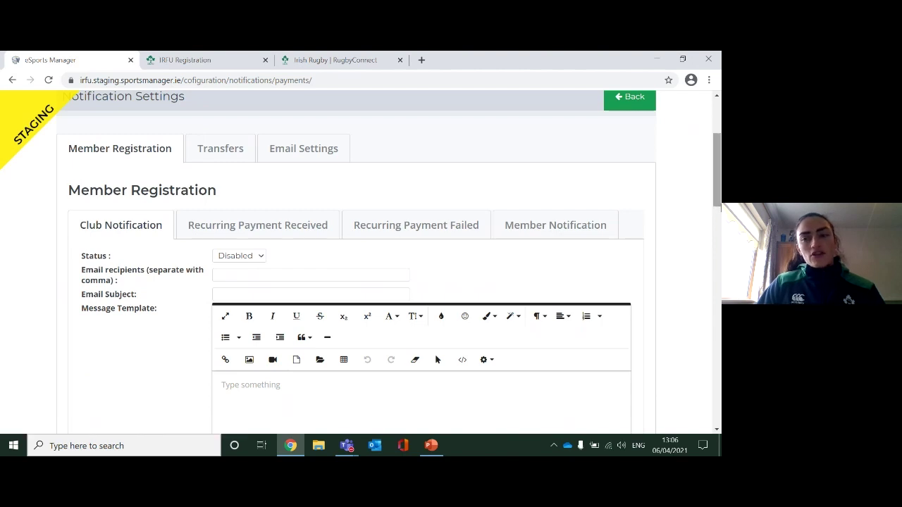
mouse_move(716, 200)
mouse_down()
mouse_move(716, 383)
mouse_move(716, 207)
mouse_up()
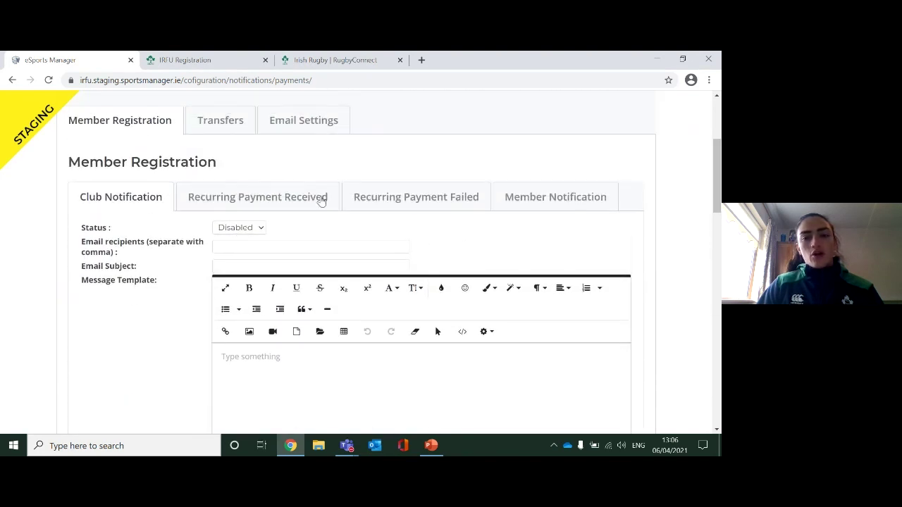
In the Transfers notification settings, set the Transfer Request notification to Enabled and enter the recipient's email address
click(215, 119)
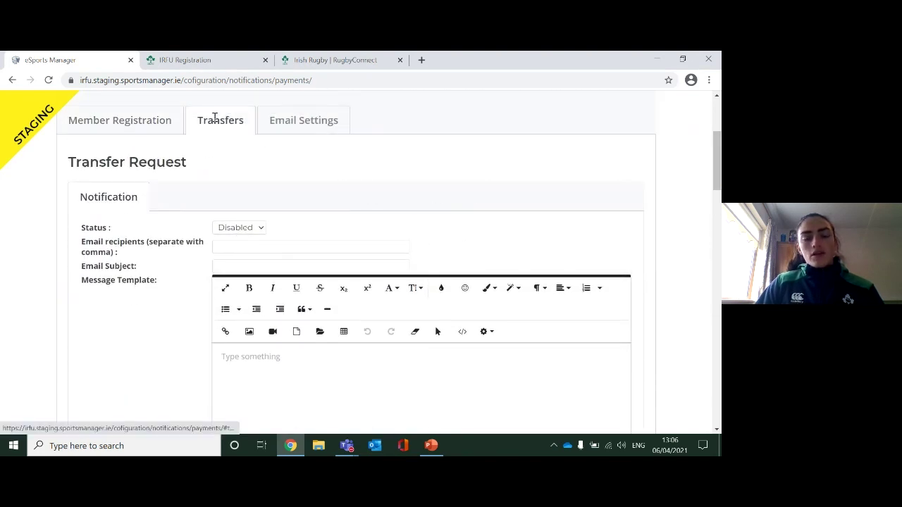
click(718, 217)
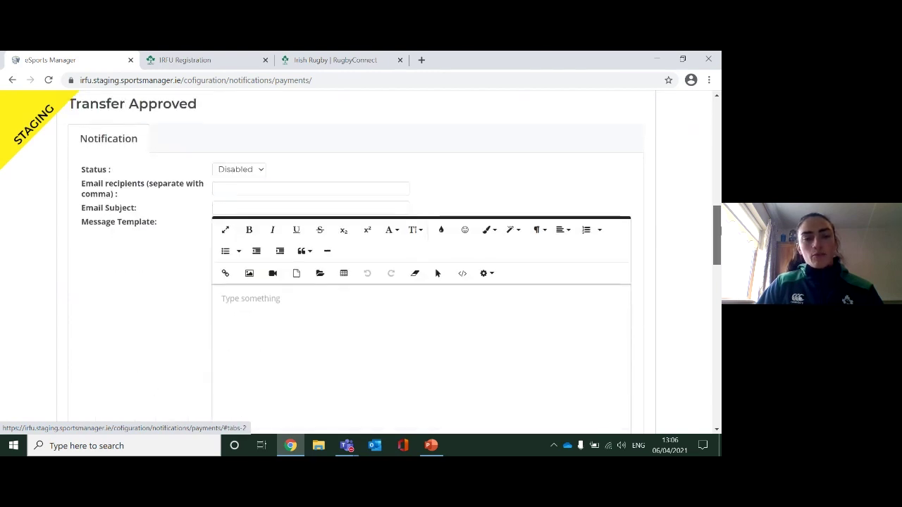
drag(718, 217, 718, 154)
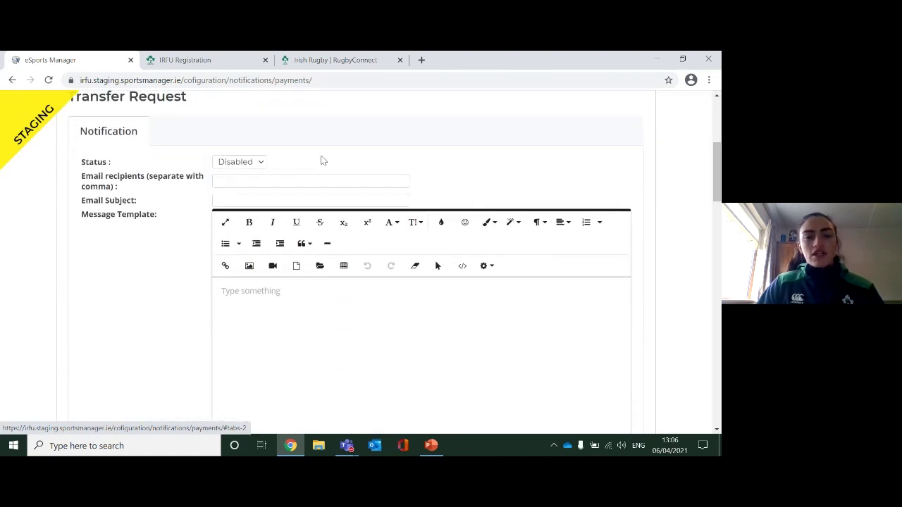
click(254, 163)
click(242, 183)
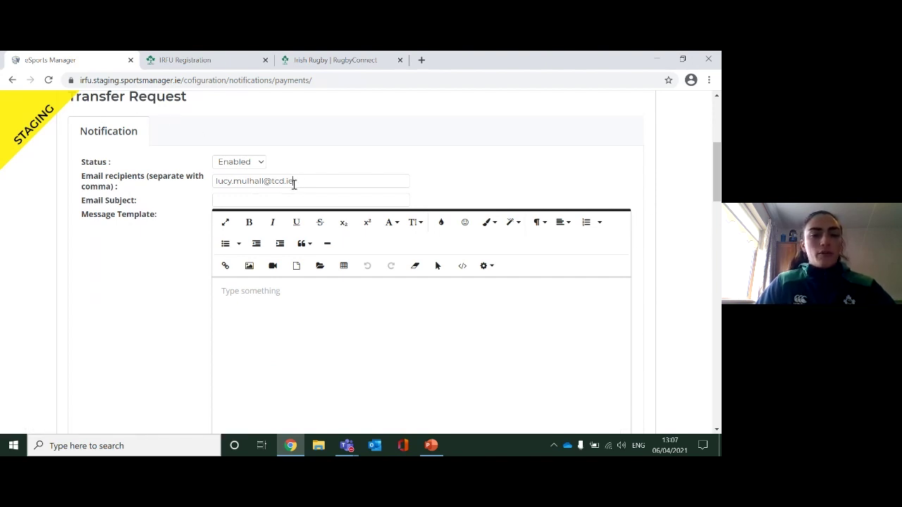
mouse_move(717, 189)
mouse_down()
mouse_move(717, 238)
mouse_move(717, 183)
mouse_up()
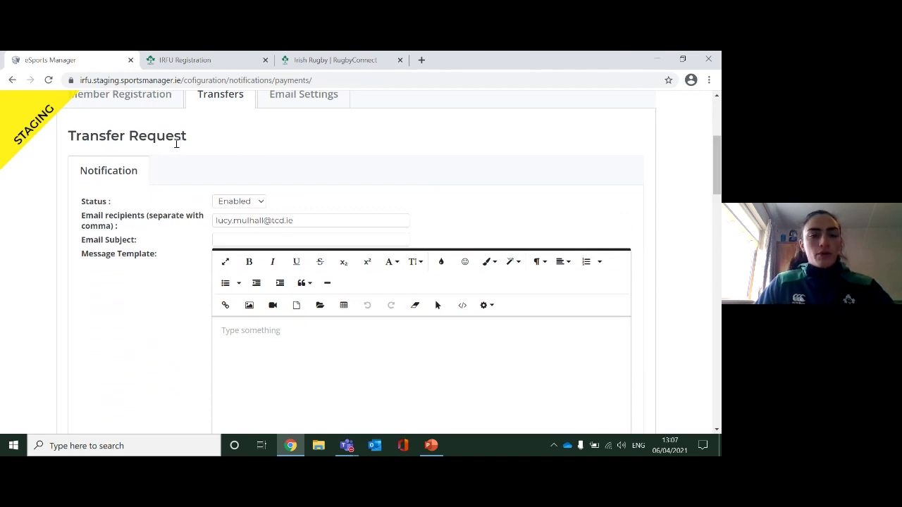
Set the Transfer Request email subject to "Transfer Requested" and begin the message template with the greeting "Hi,"
scroll(718, 159, down, 1)
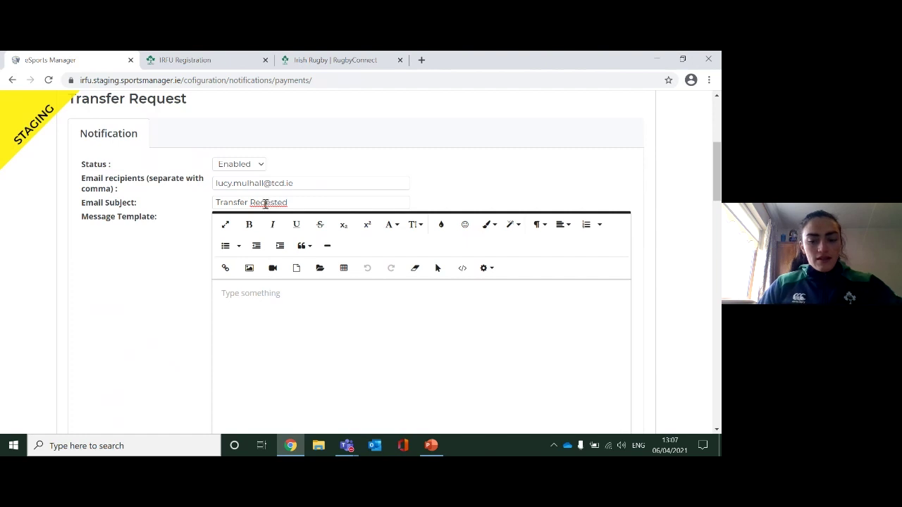
click(266, 204)
text(u)
click(254, 301)
text(Hi,)
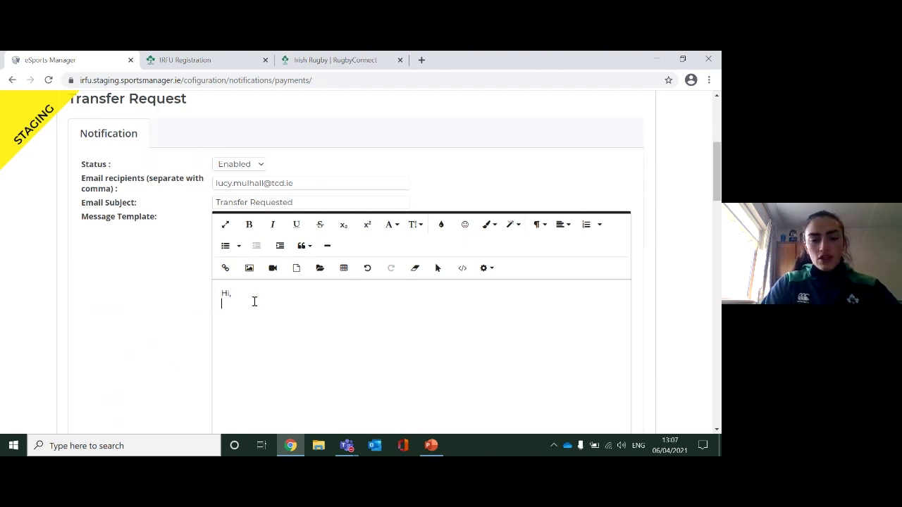
key(Return)
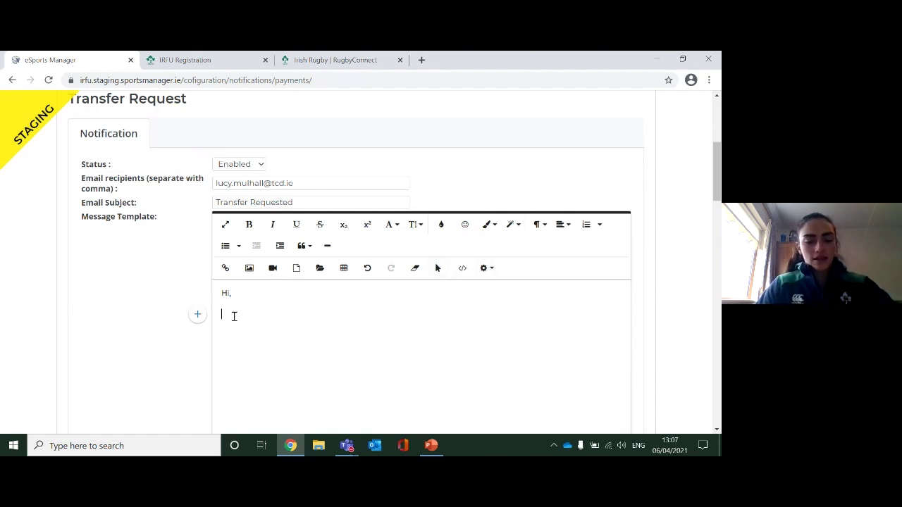
Write "A {{Transfer Type}} has been requested for {{Member First Name}}{{Member Last Name}}" below the greeting, using the template's placeholders
text(A)
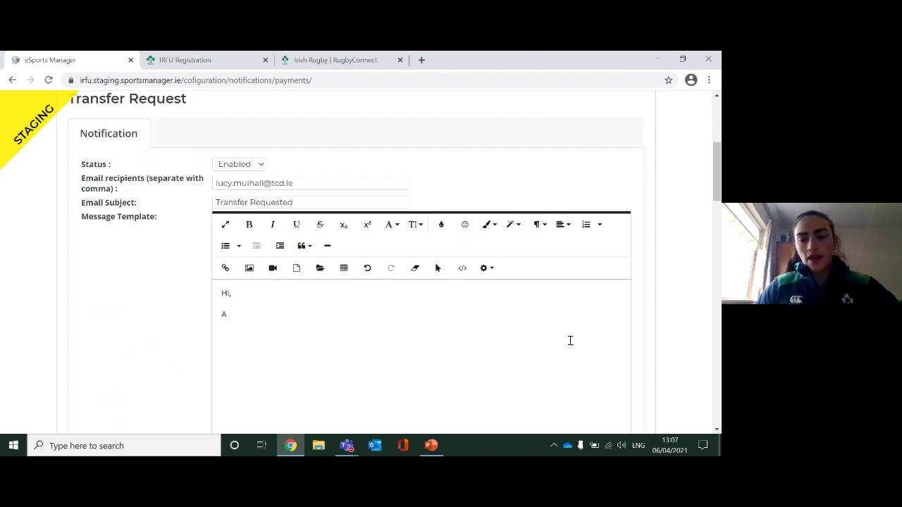
click(487, 269)
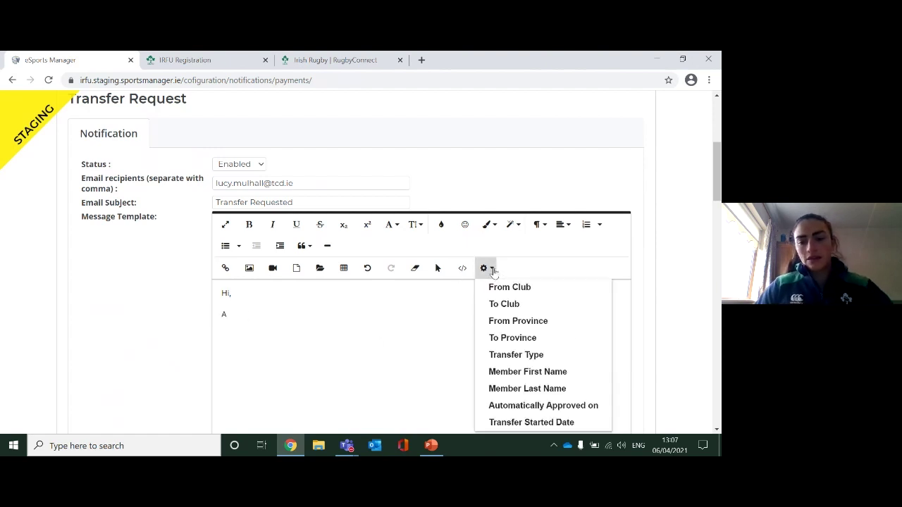
click(530, 356)
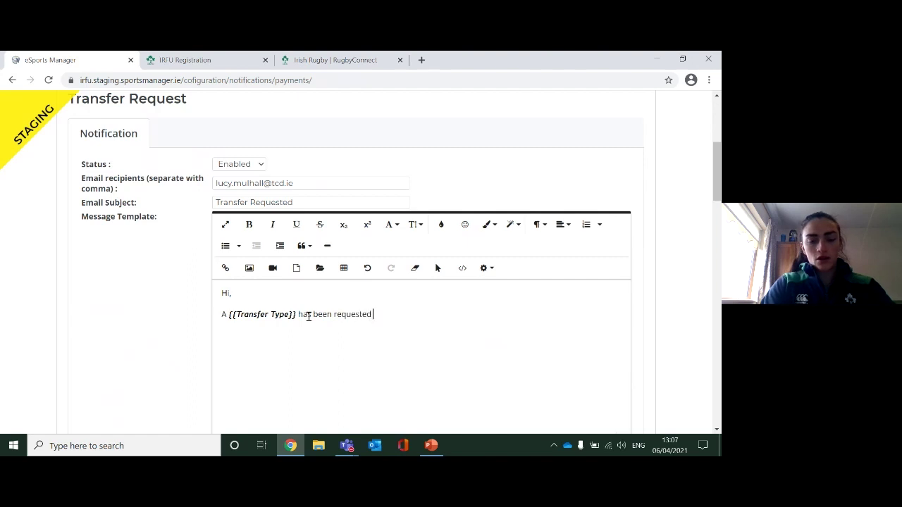
click(486, 268)
click(525, 371)
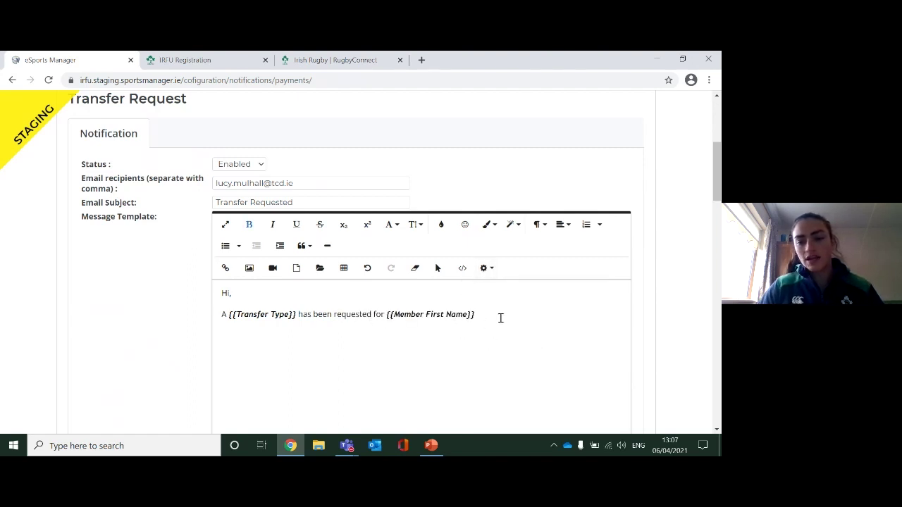
click(485, 269)
click(543, 389)
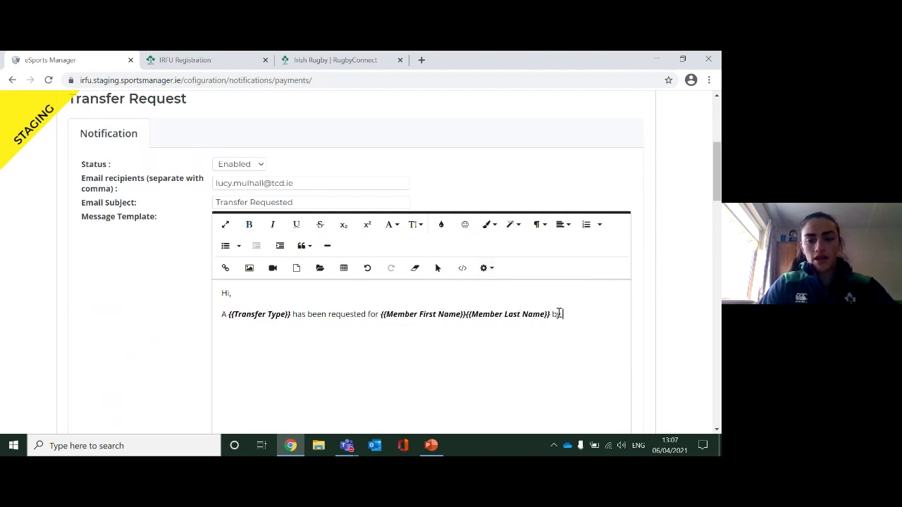
Add "by" and the From Club placeholder after the member's name, and insert the To Club placeholder before the greeting
click(485, 269)
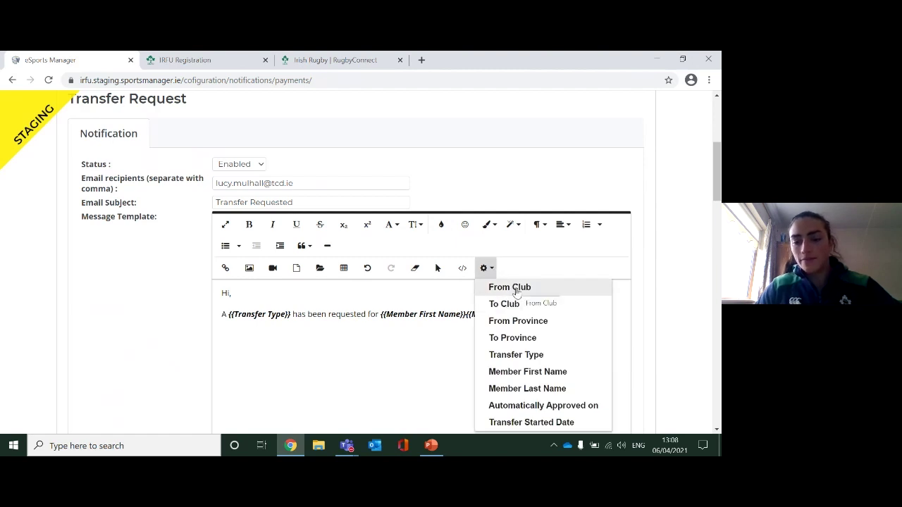
click(516, 289)
click(486, 269)
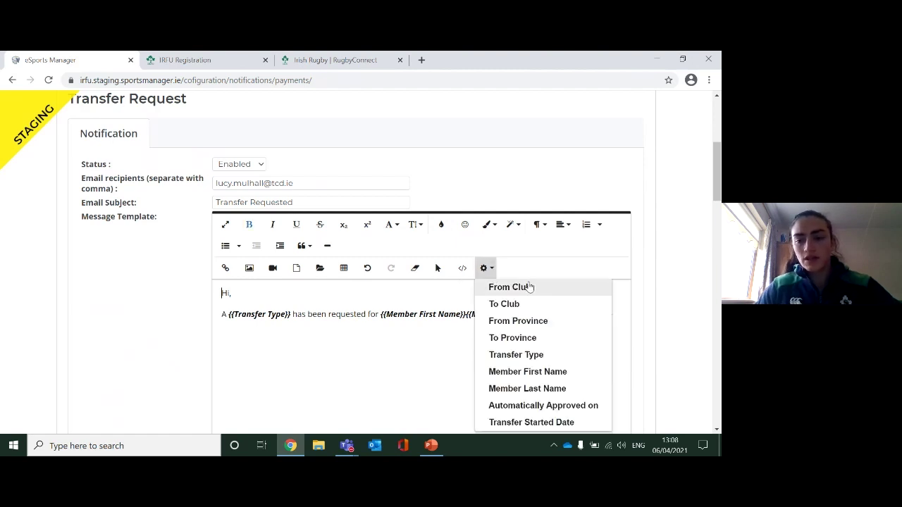
click(508, 302)
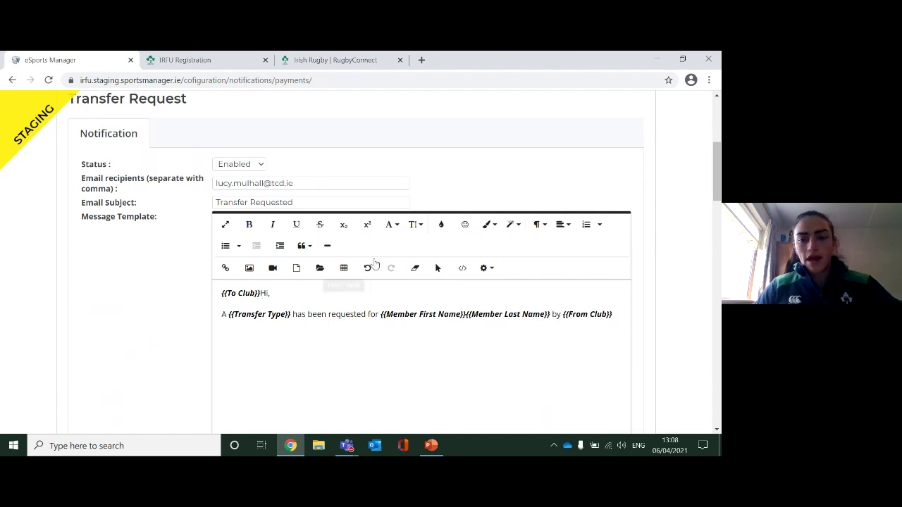
Review the remaining Transfers notification settings, return to the club home page and open the Notifications list under Communications
drag(717, 164, 718, 394)
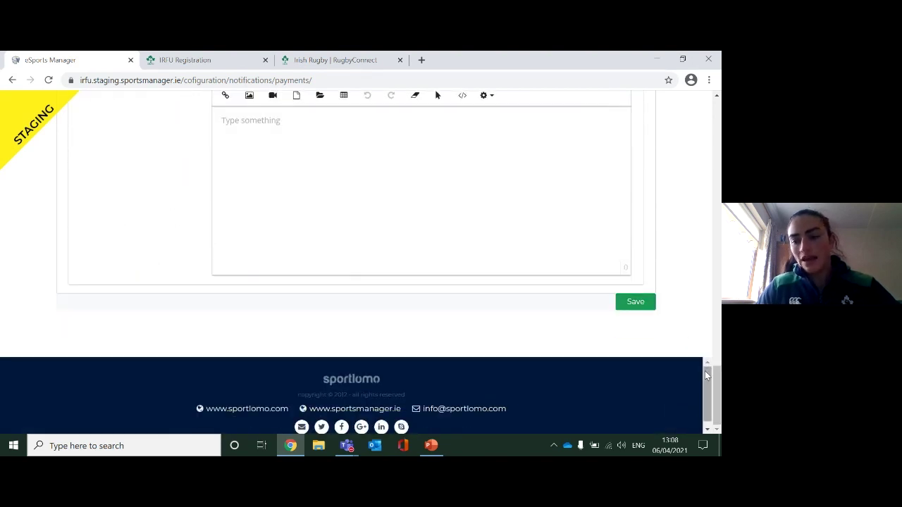
drag(720, 387, 717, 117)
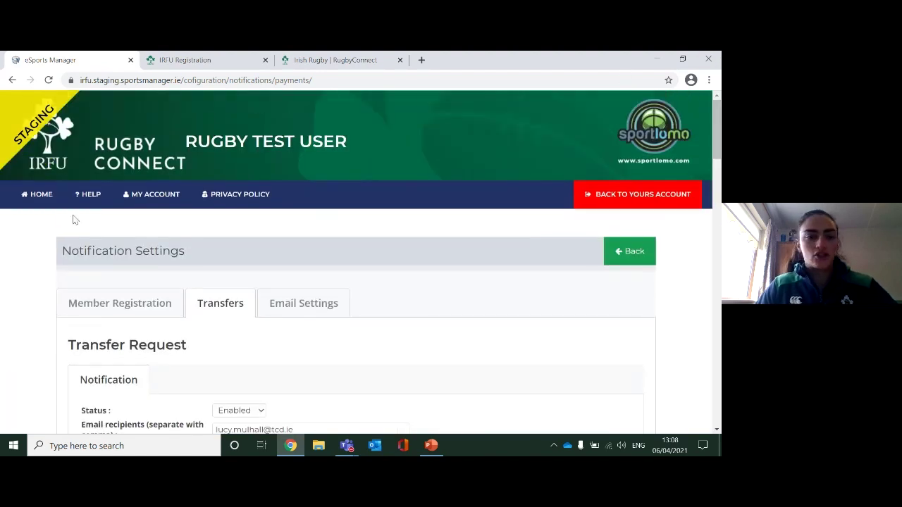
click(52, 200)
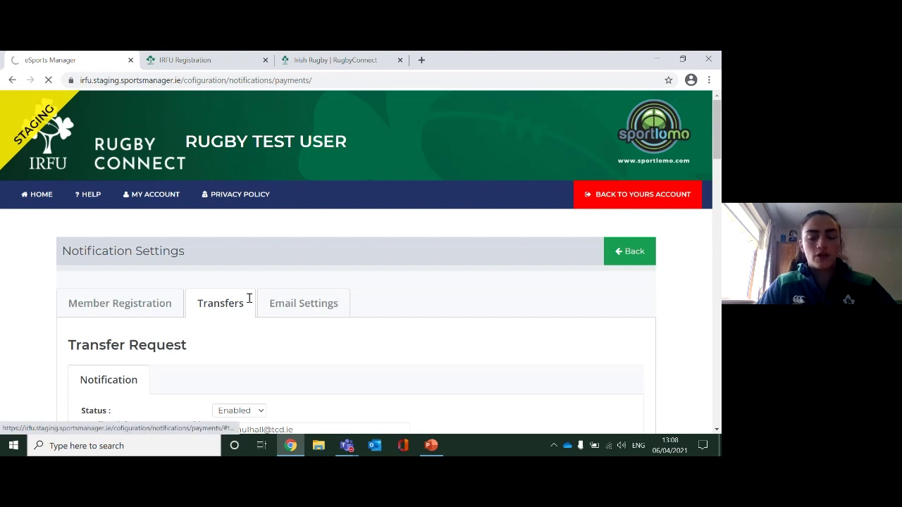
scroll(308, 306, down, 1)
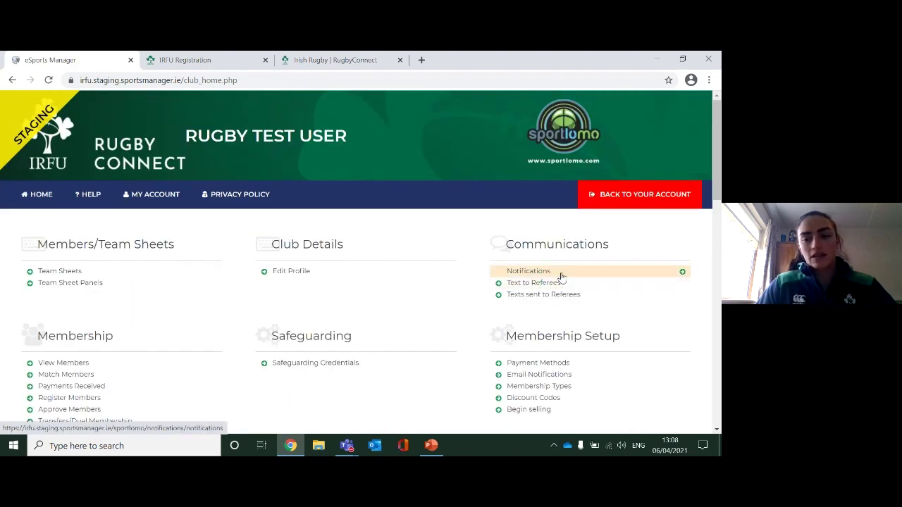
click(562, 276)
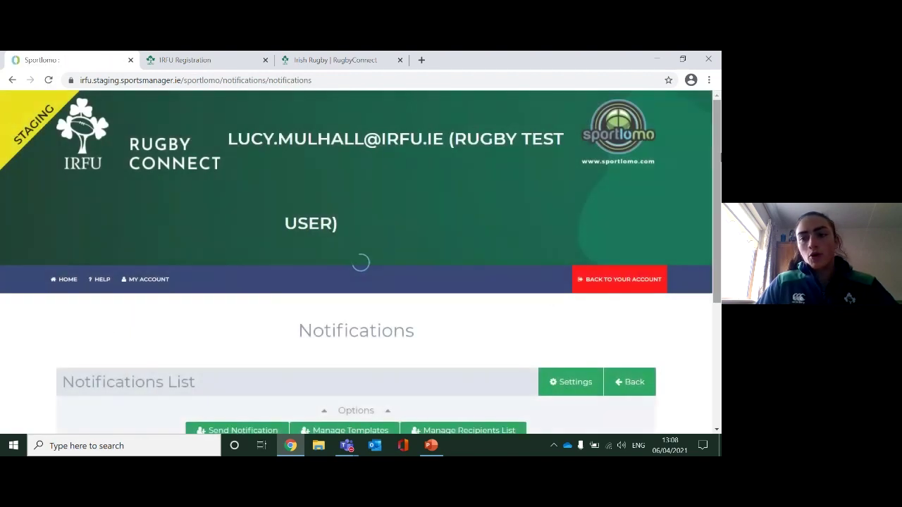
scroll(585, 253, down, 2)
scroll(385, 282, down, 2)
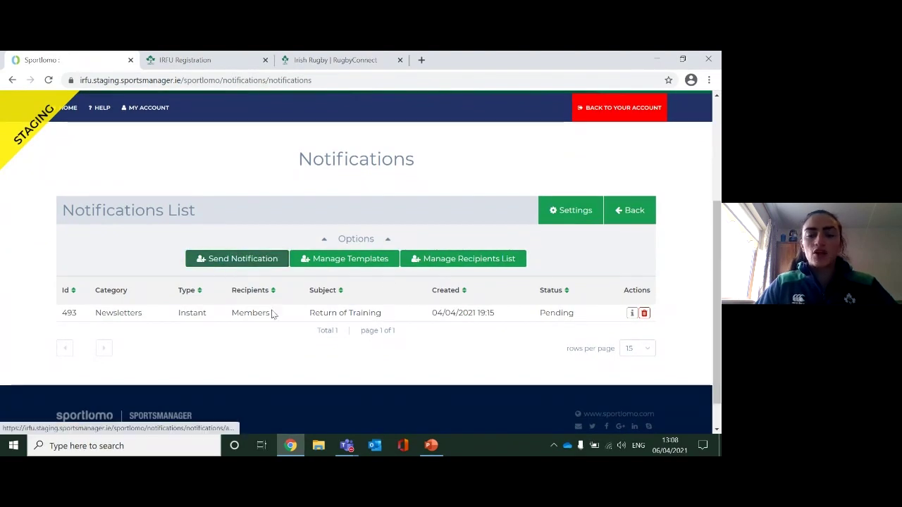
Start a new notification with recipients type Members and the Search Members filter
click(262, 260)
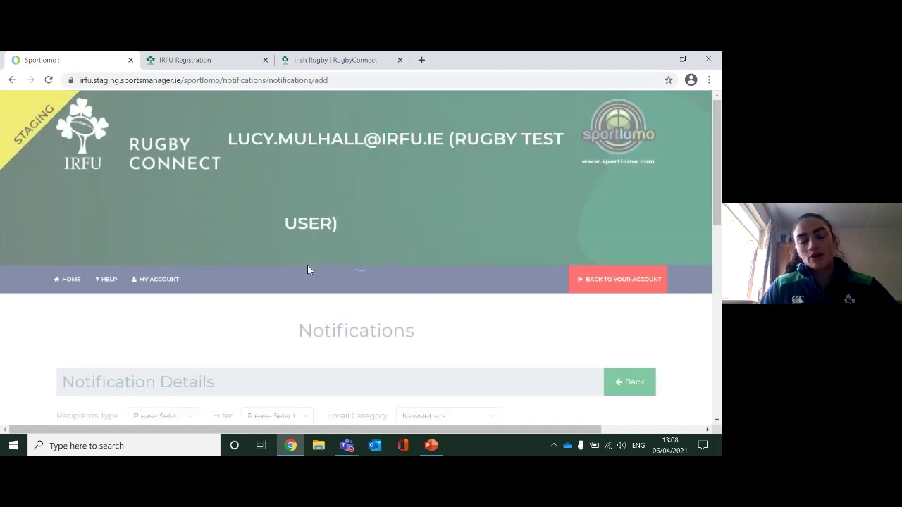
scroll(307, 270, down, 3)
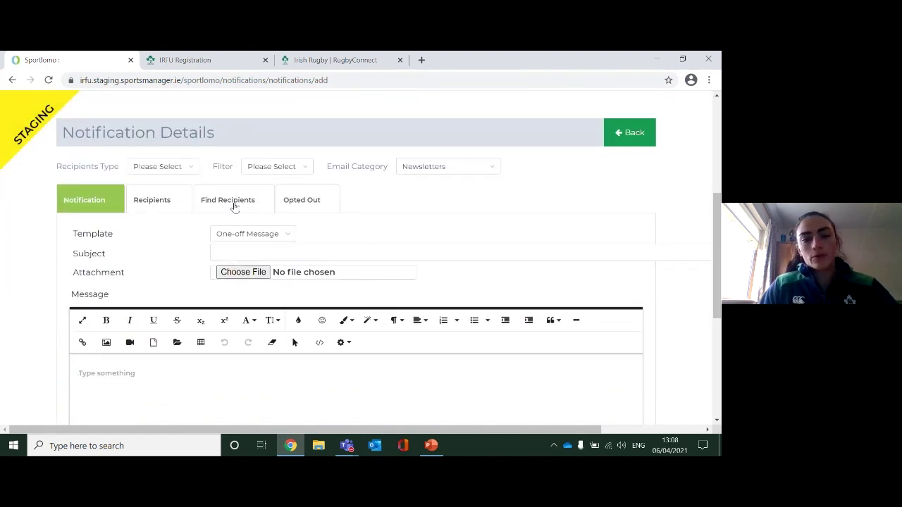
click(185, 168)
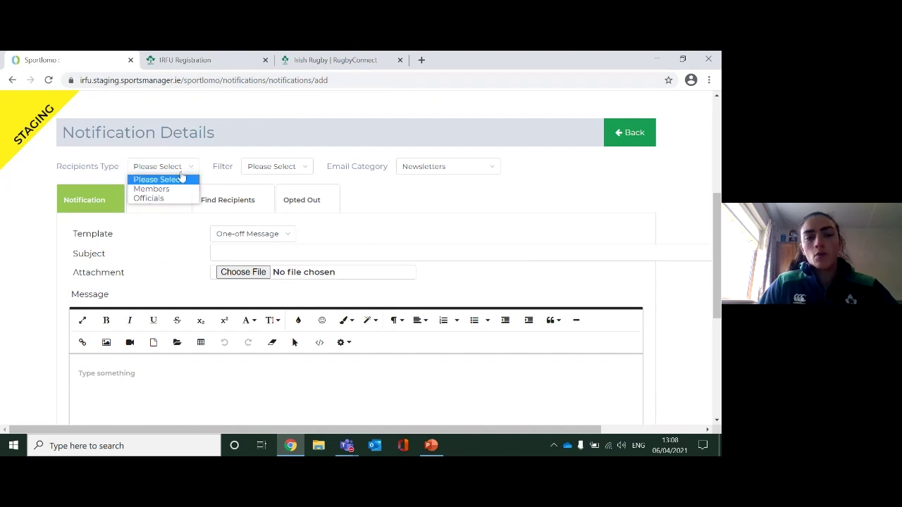
click(167, 191)
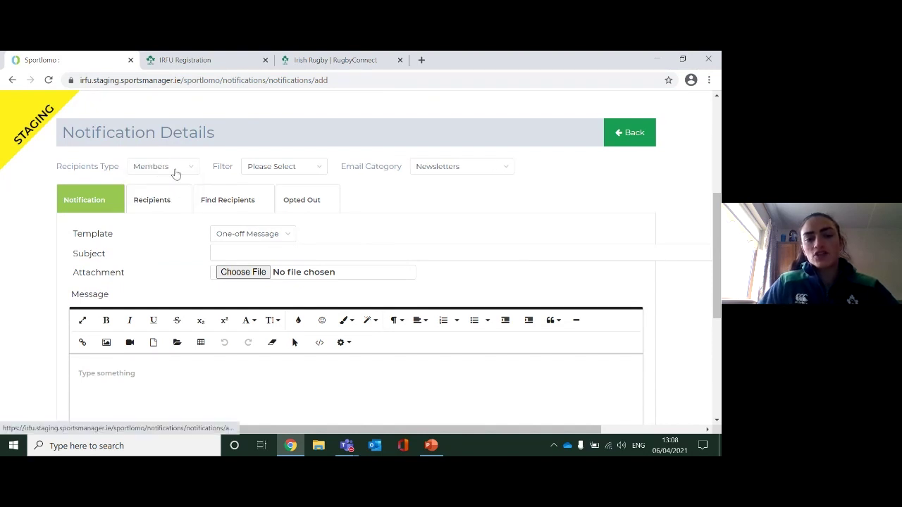
click(263, 170)
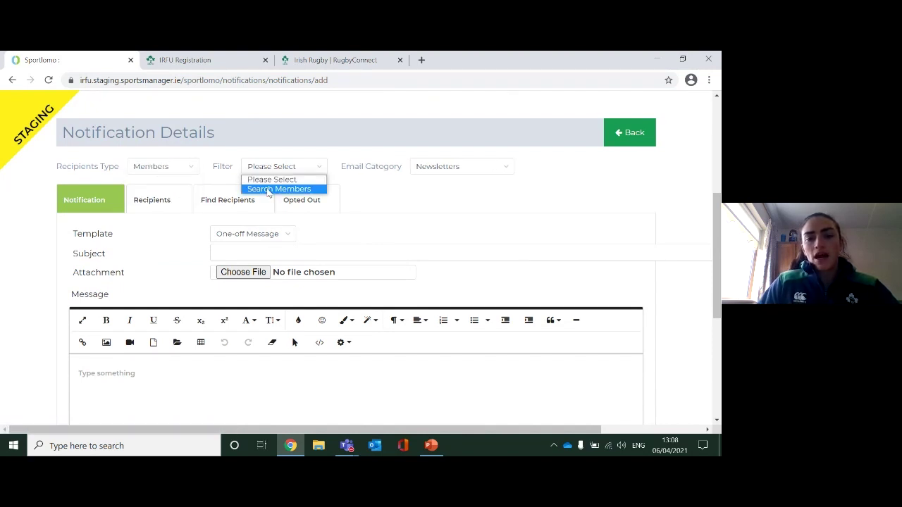
click(274, 188)
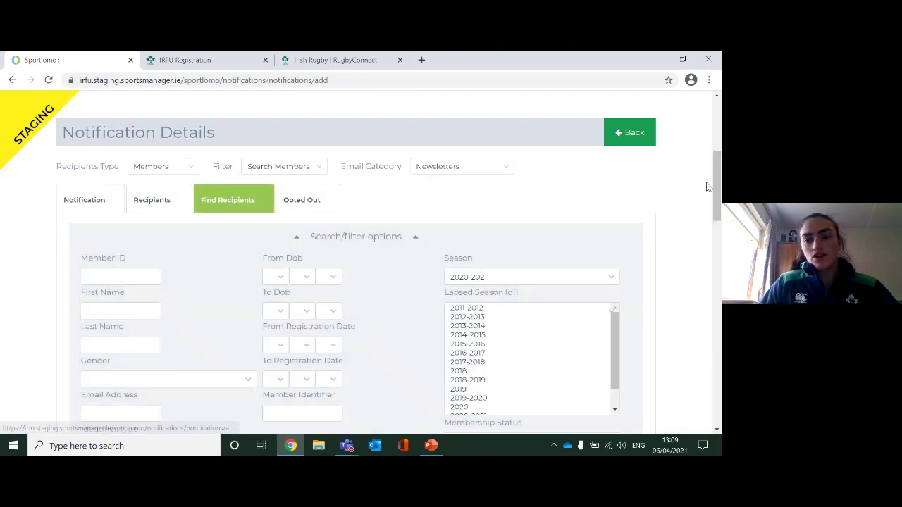
Look through the member search filters and results, and add all the listed members to the notification's recipients
scroll(346, 268, down, 4)
scroll(622, 204, down, 2)
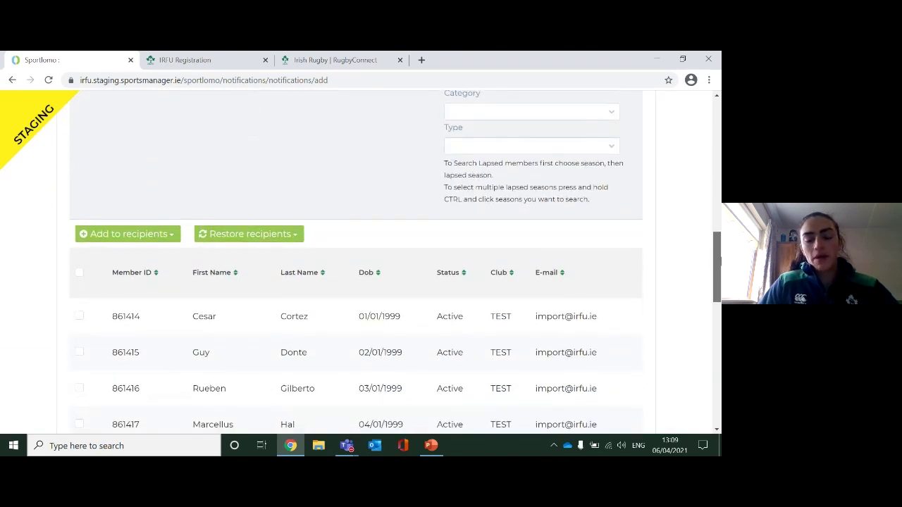
scroll(622, 203, up, 4)
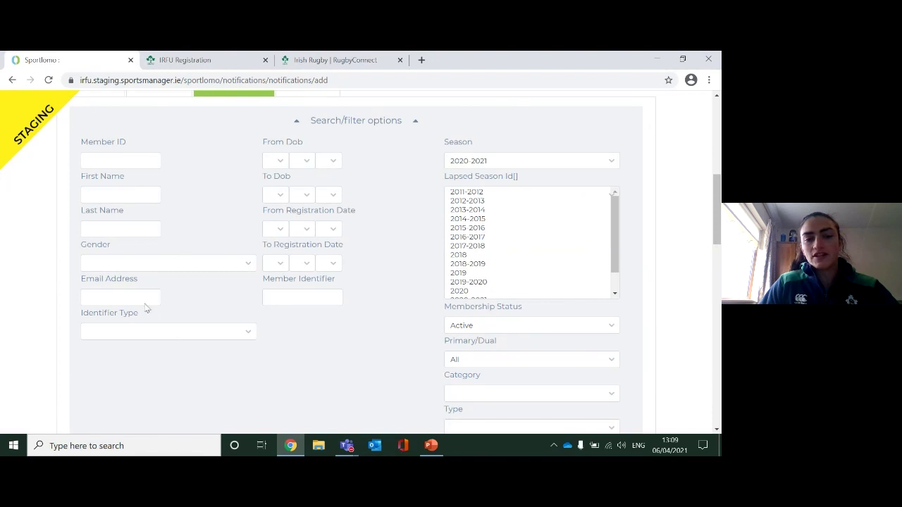
scroll(718, 209, down, 1)
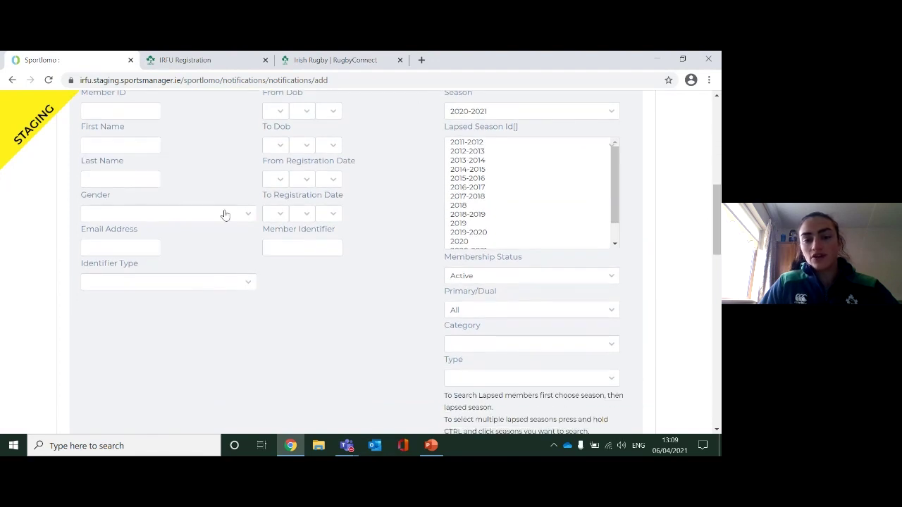
scroll(225, 215, down, 5)
scroll(171, 139, down, 2)
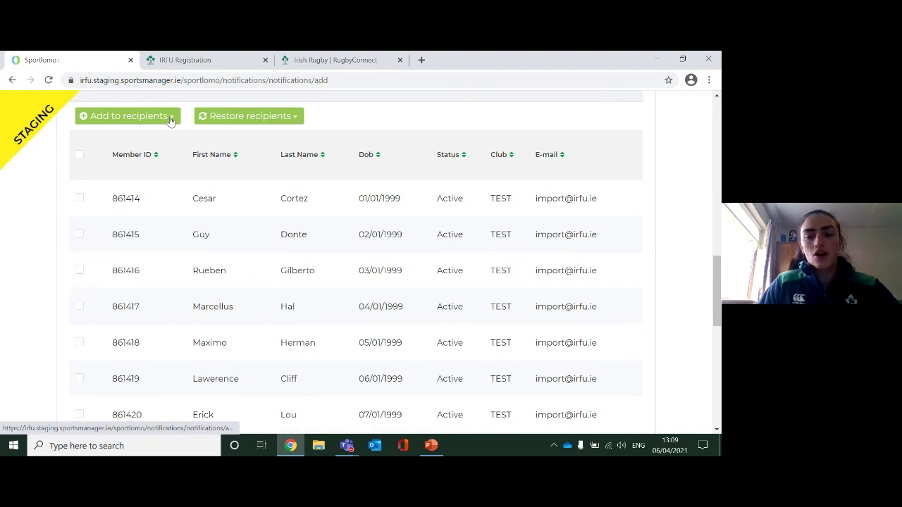
click(170, 119)
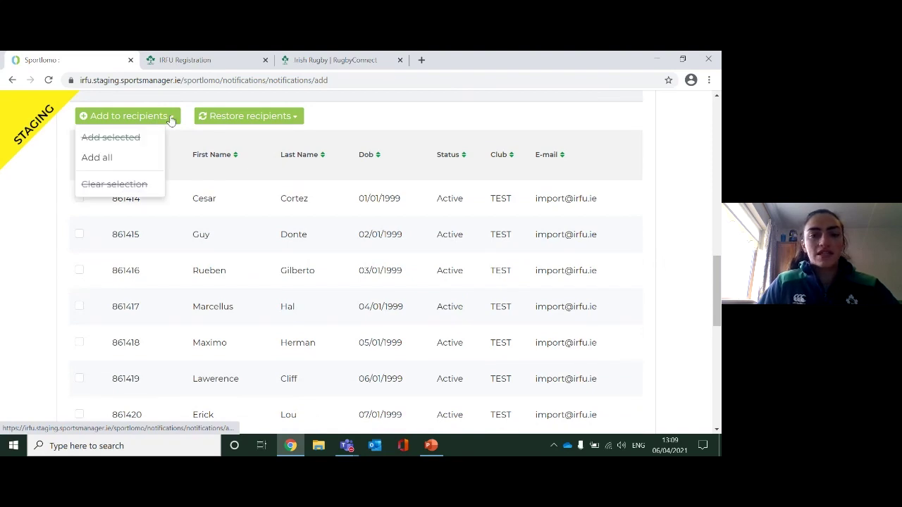
click(107, 158)
Return to the notification's message details and make the empty Subject field ready for entry
scroll(219, 311, up, 10)
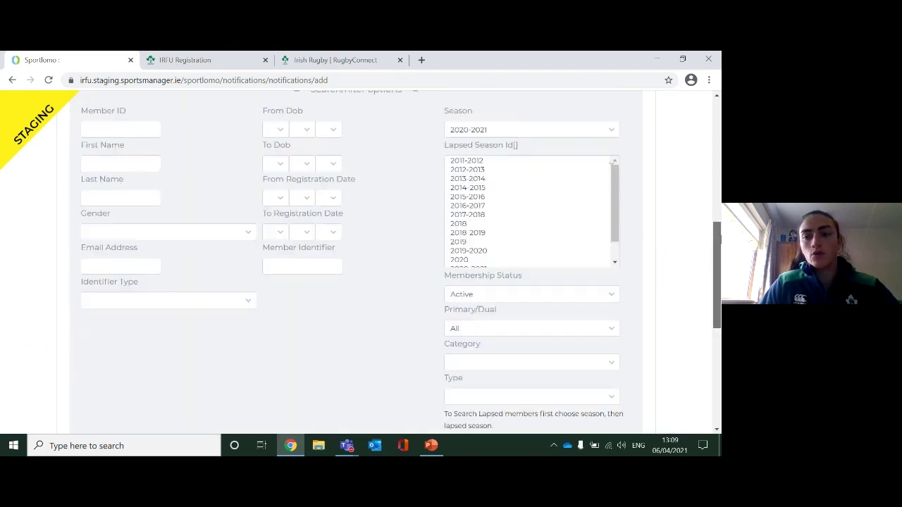
scroll(219, 311, down, 2)
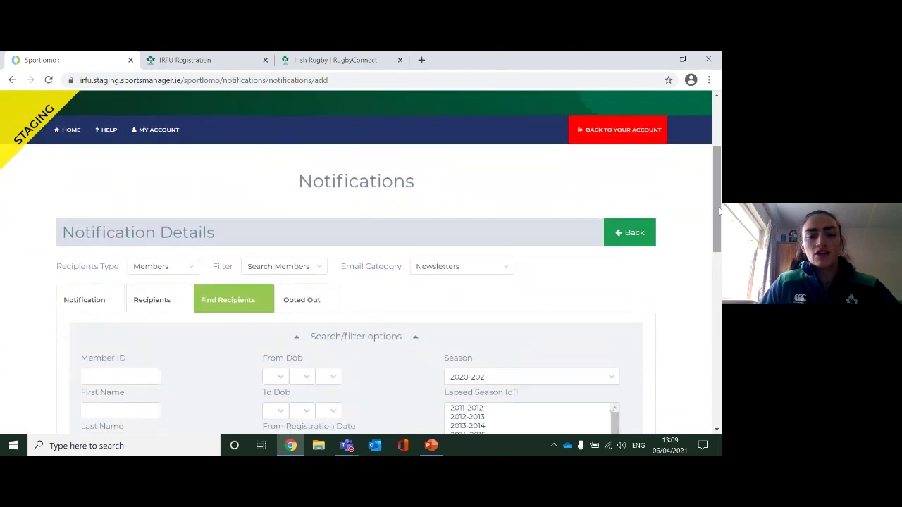
click(76, 299)
scroll(172, 212, down, 3)
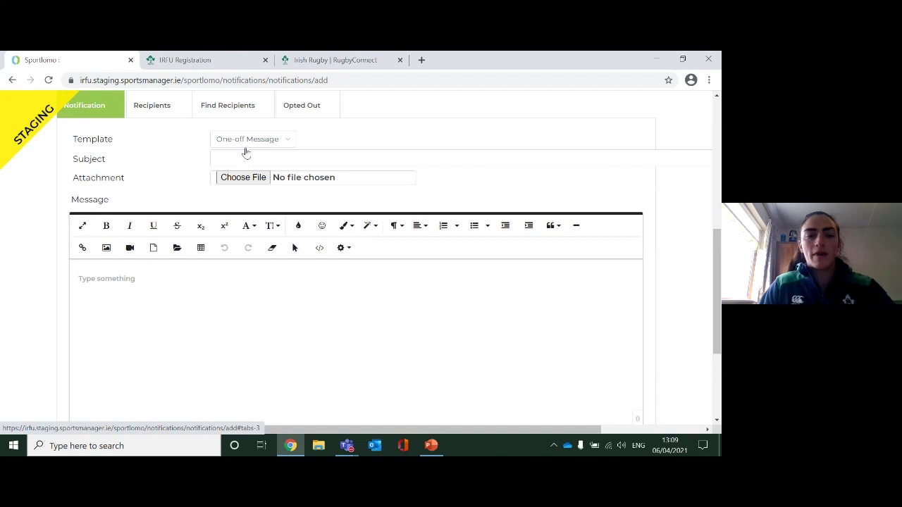
click(243, 159)
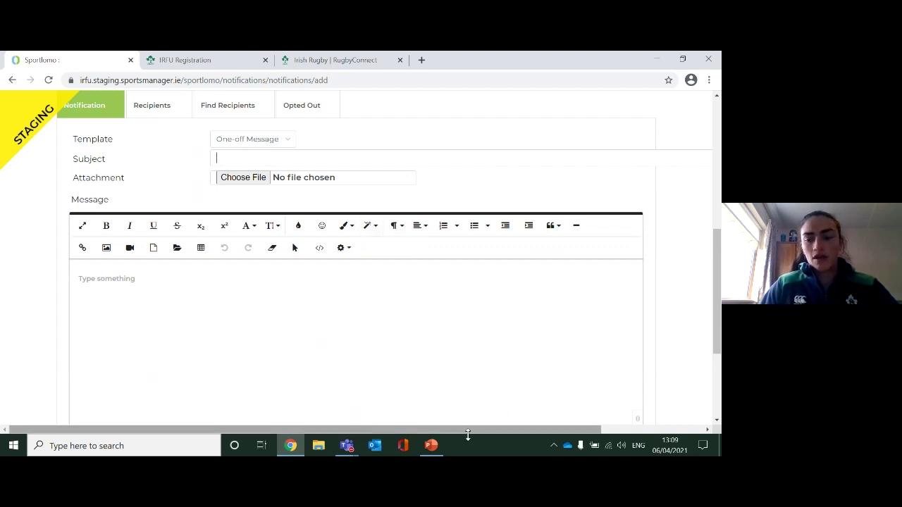
Switch to PowerPoint, start the slide show from the beginning and advance to the "RugbyConnect Club Functionality" slide
click(430, 444)
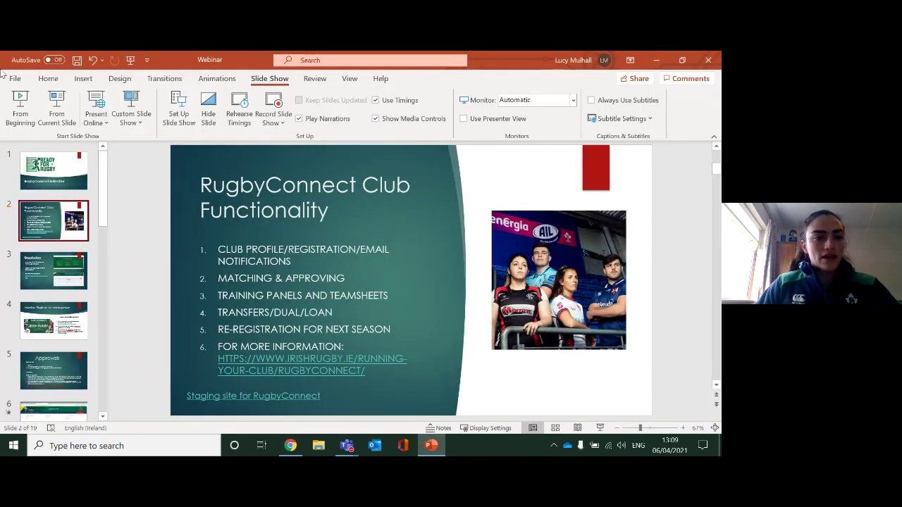
click(21, 108)
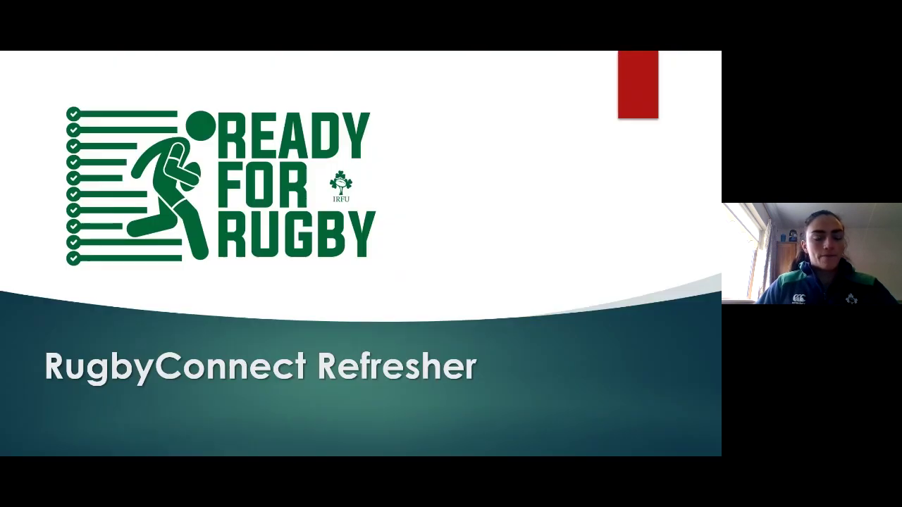
click(400, 162)
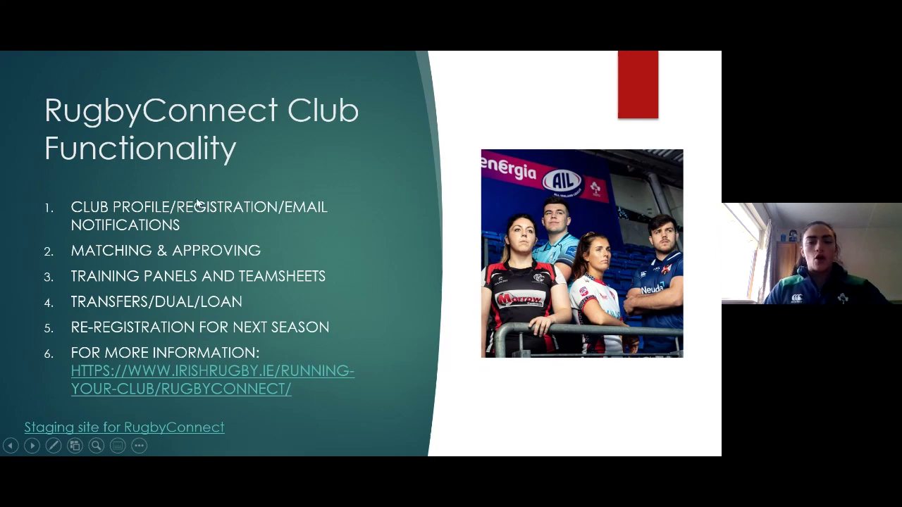
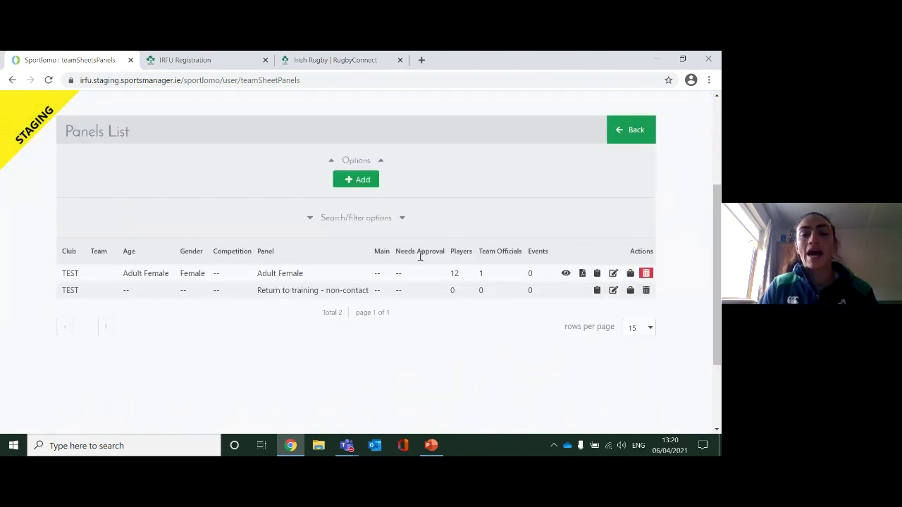
Start a new 2020-2021 team sheet panel and set it to be created for a Team
click(357, 185)
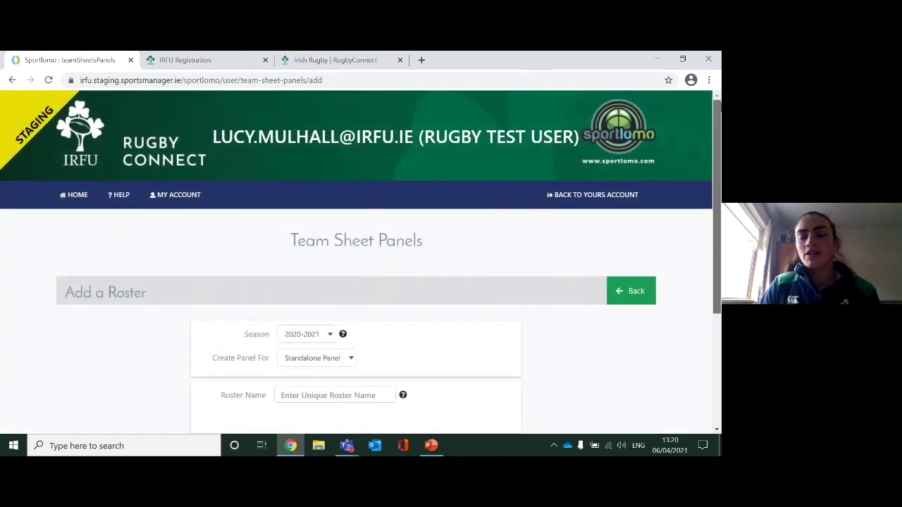
scroll(356, 261, down, 2)
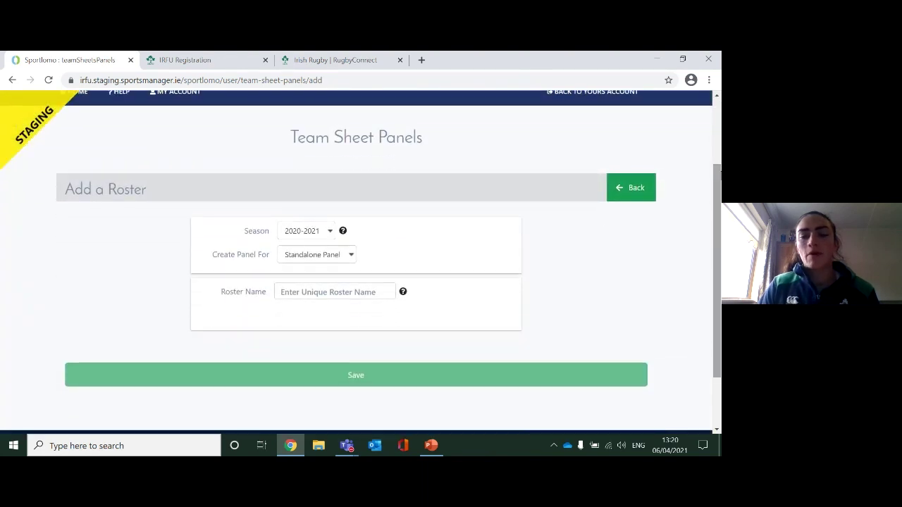
click(340, 256)
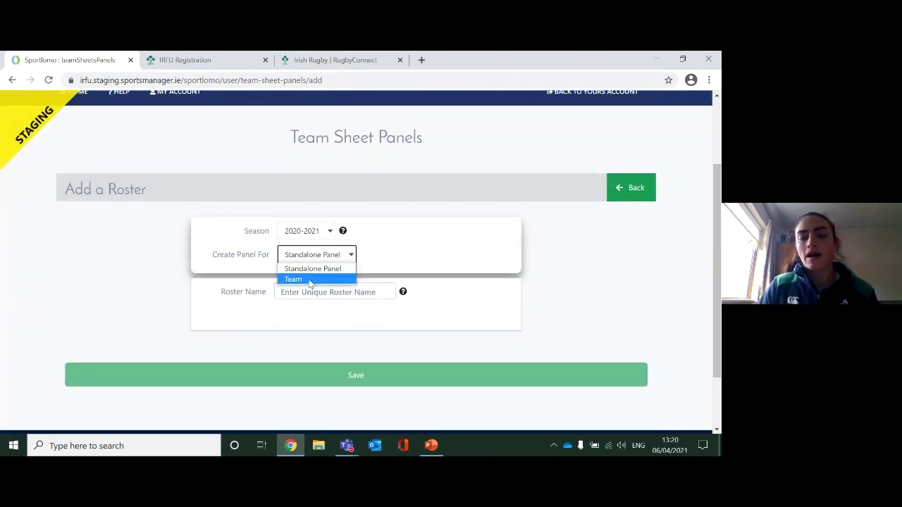
click(310, 279)
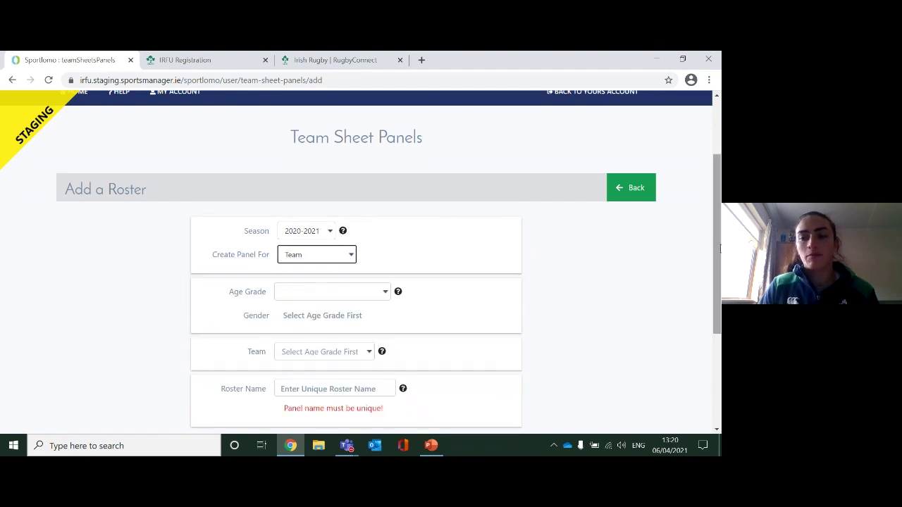
scroll(720, 261, down, 2)
scroll(714, 230, up, 1)
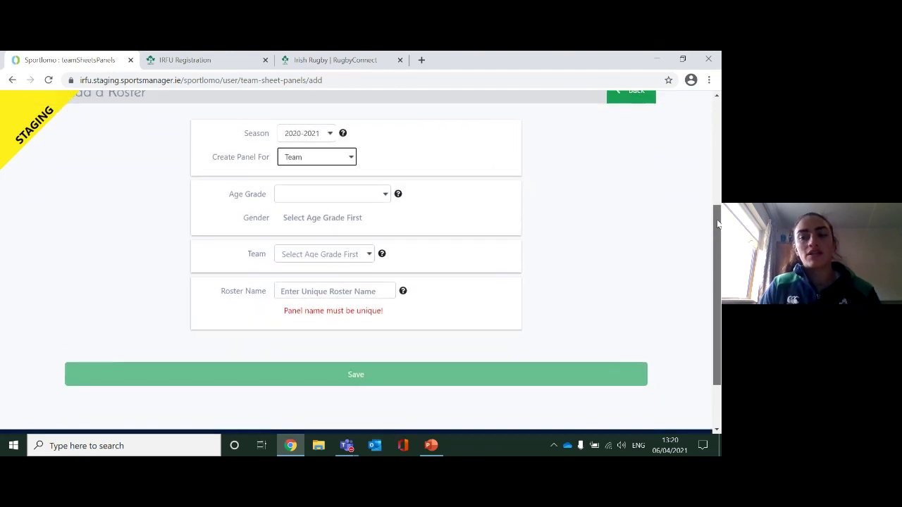
Set the panel's age grade to Adult Female and its team to TEST B, and save the panel
click(383, 200)
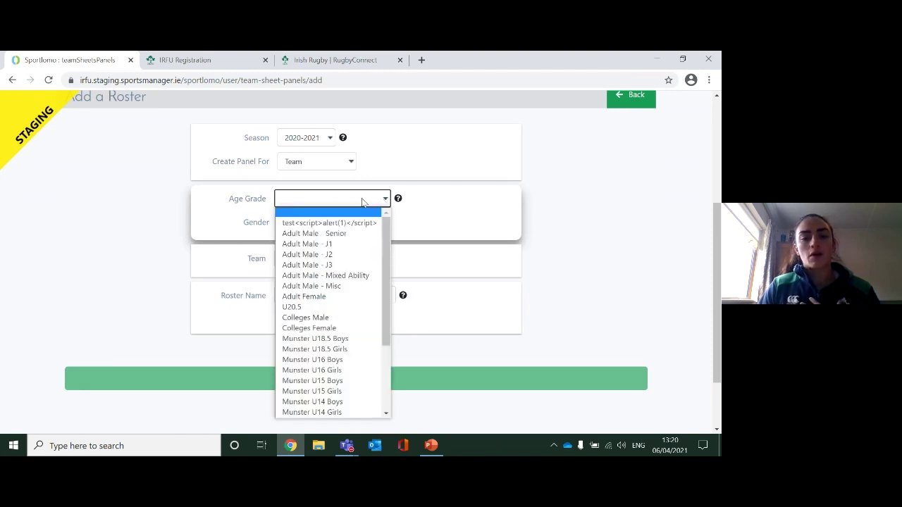
click(326, 298)
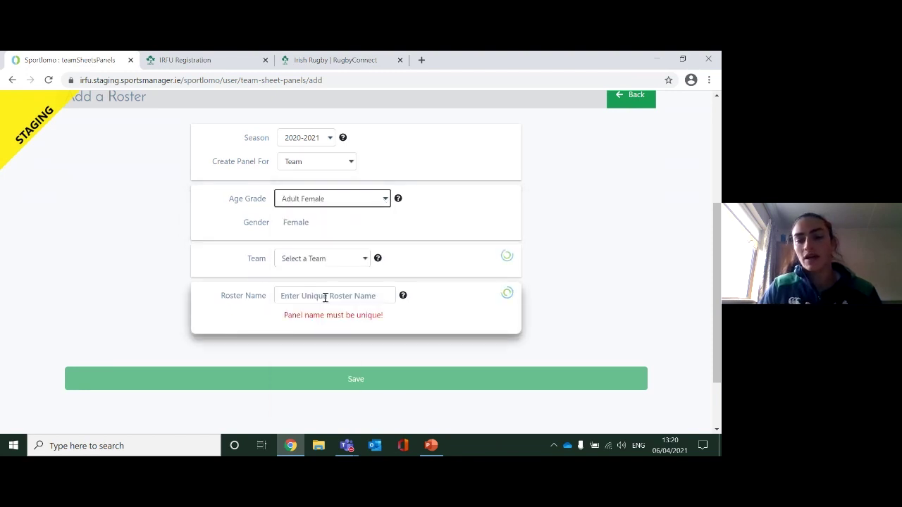
click(352, 258)
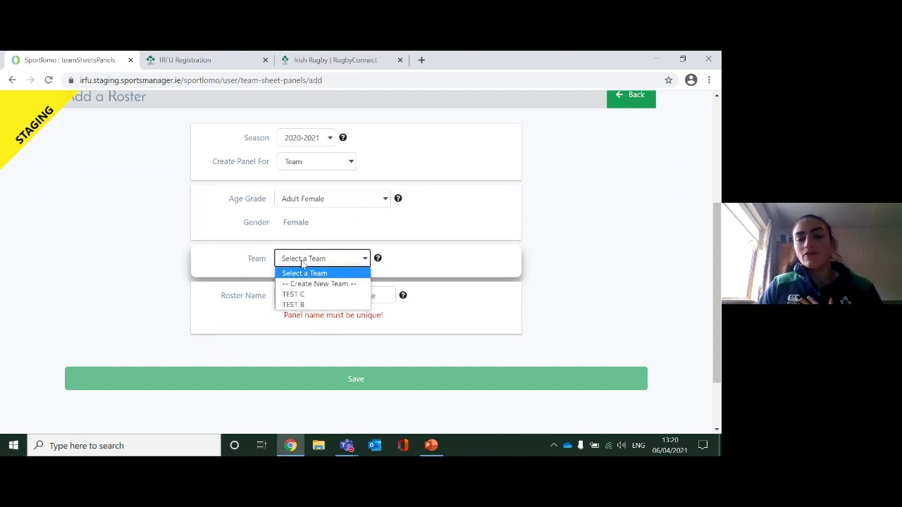
click(305, 306)
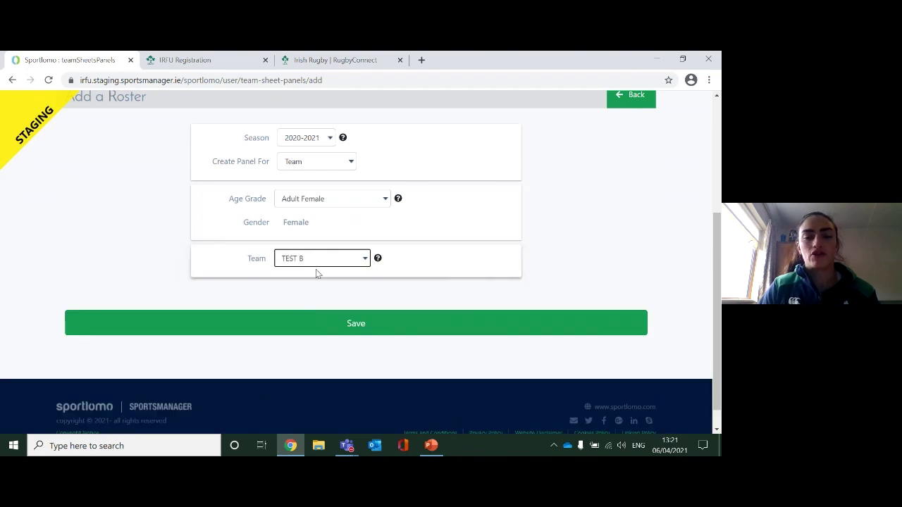
click(340, 317)
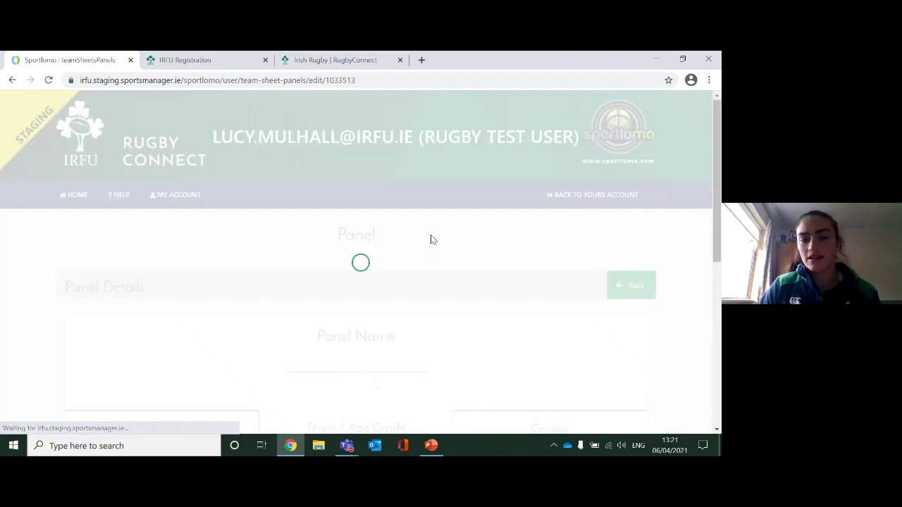
Open the new panel's team officials and bring up the list of members available as officials
scroll(432, 240, down, 5)
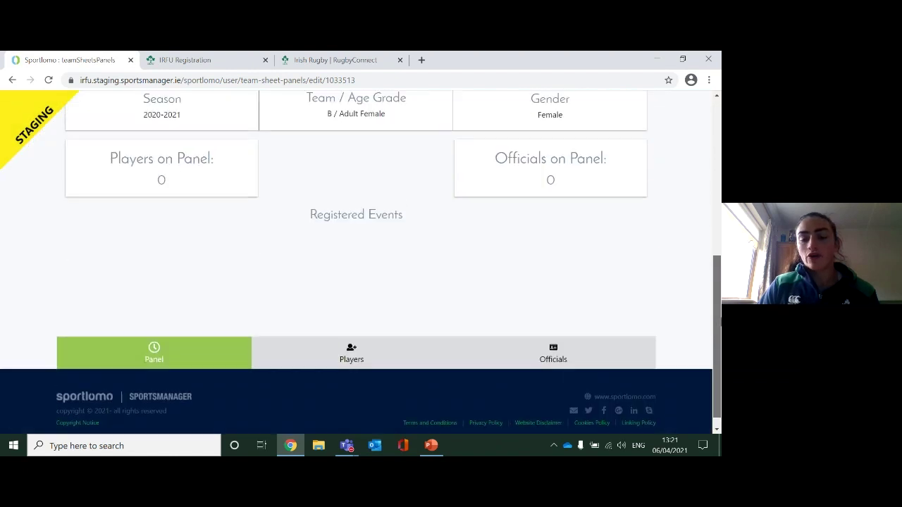
scroll(360, 259, up, 1)
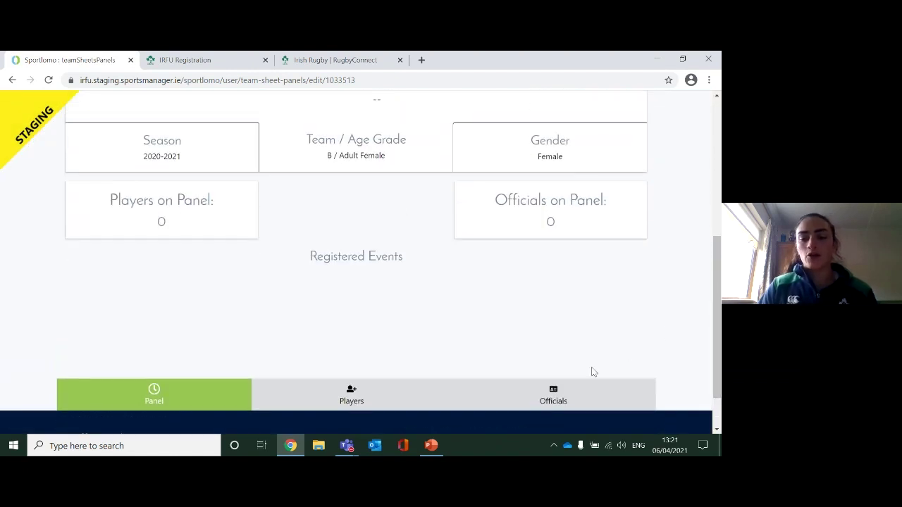
click(540, 401)
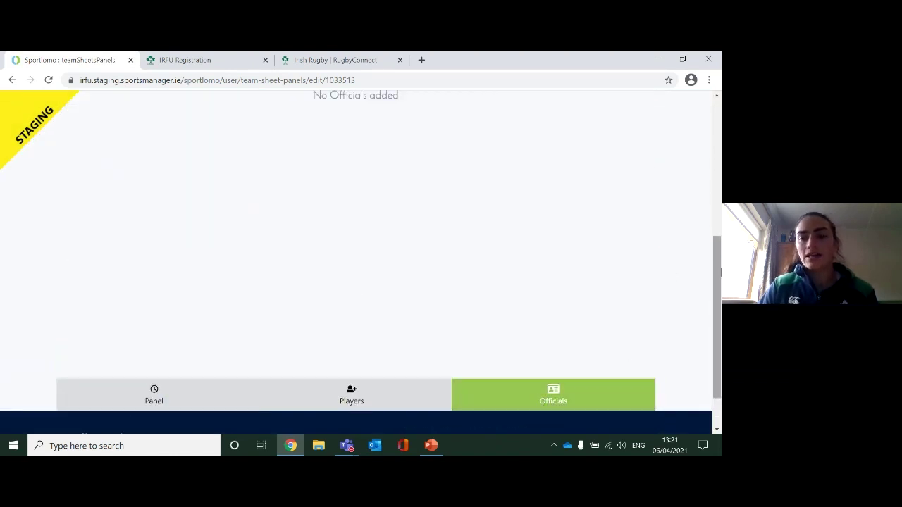
scroll(645, 204, up, 3)
click(632, 223)
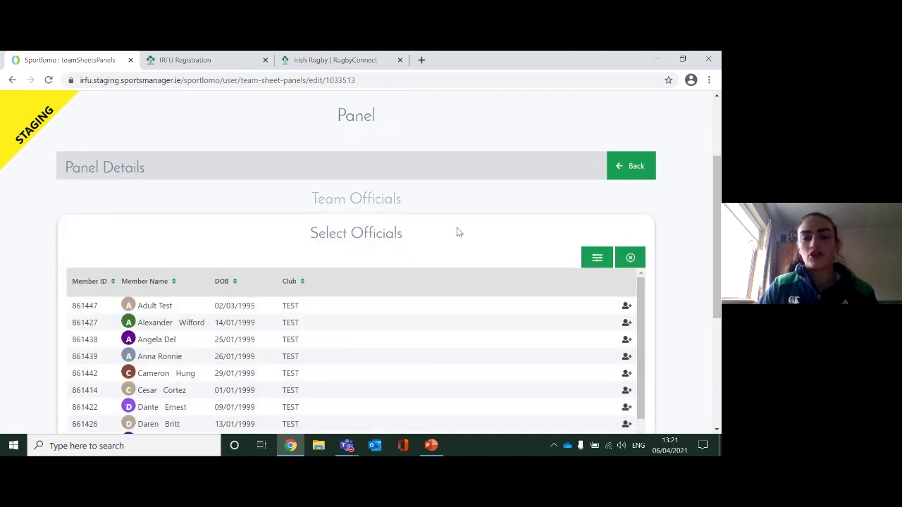
Filter the members by name, add the matching coach as a team official and close the selection list
click(598, 257)
scroll(418, 282, down, 2)
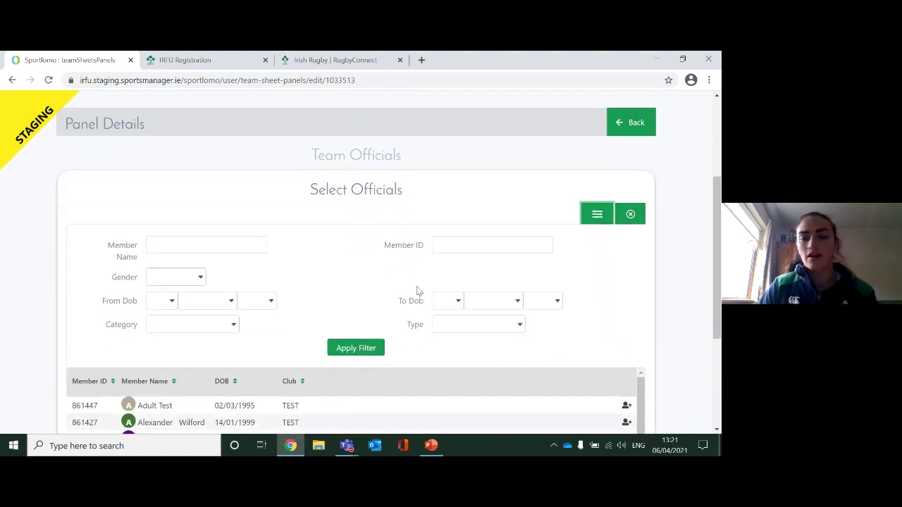
click(236, 173)
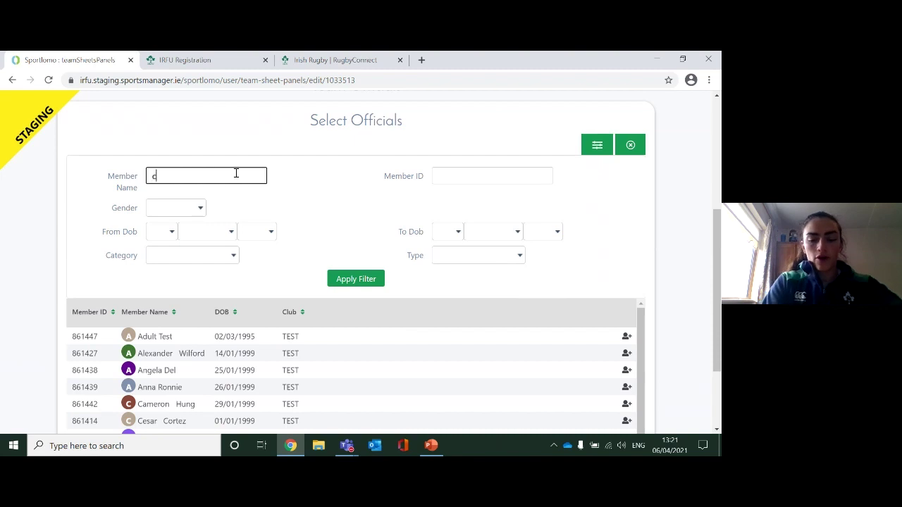
key(Return)
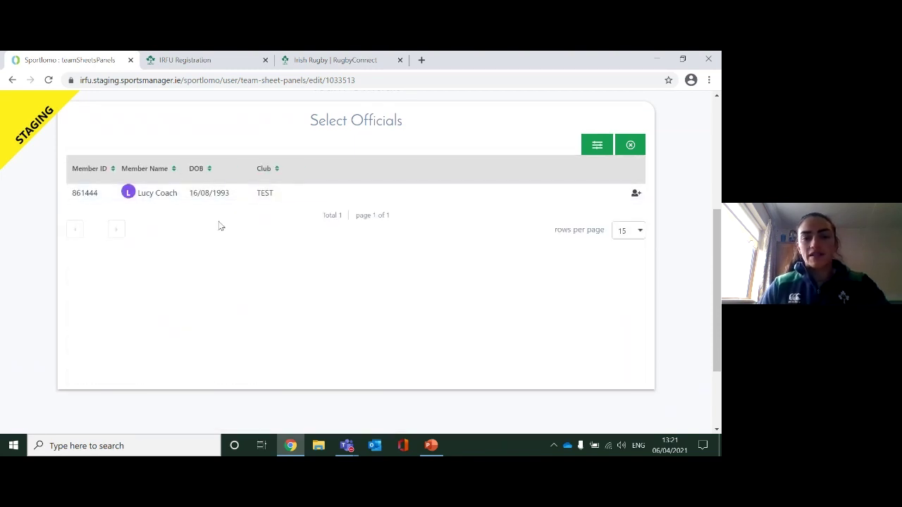
click(635, 193)
drag(713, 231, 714, 185)
click(630, 244)
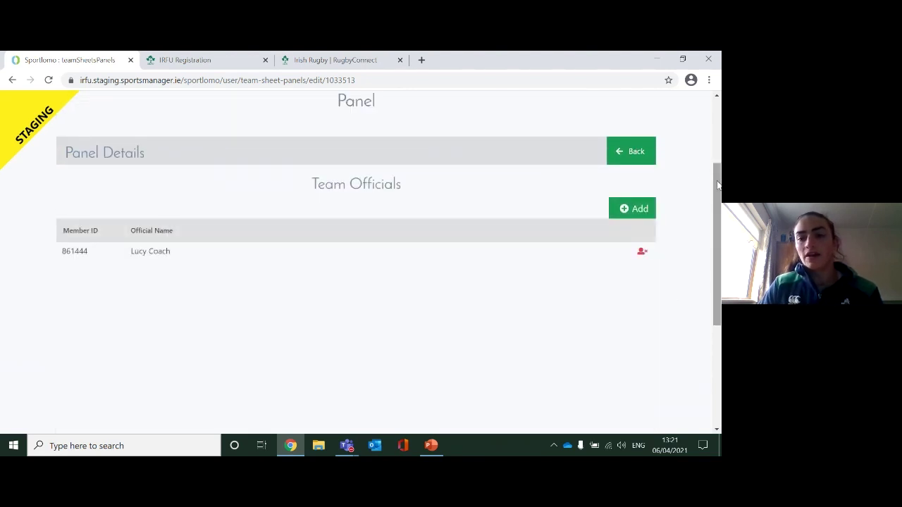
Open the panel's Players section and view its player list
scroll(406, 334, down, 3)
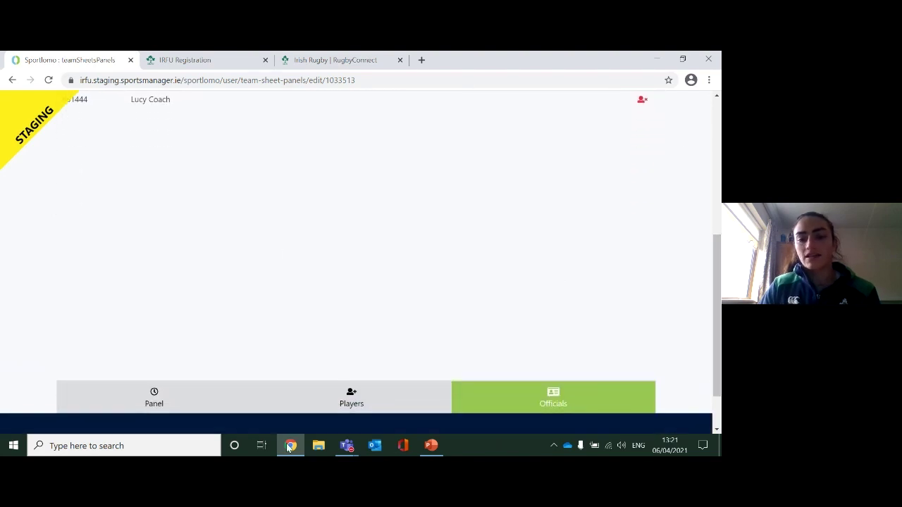
click(346, 405)
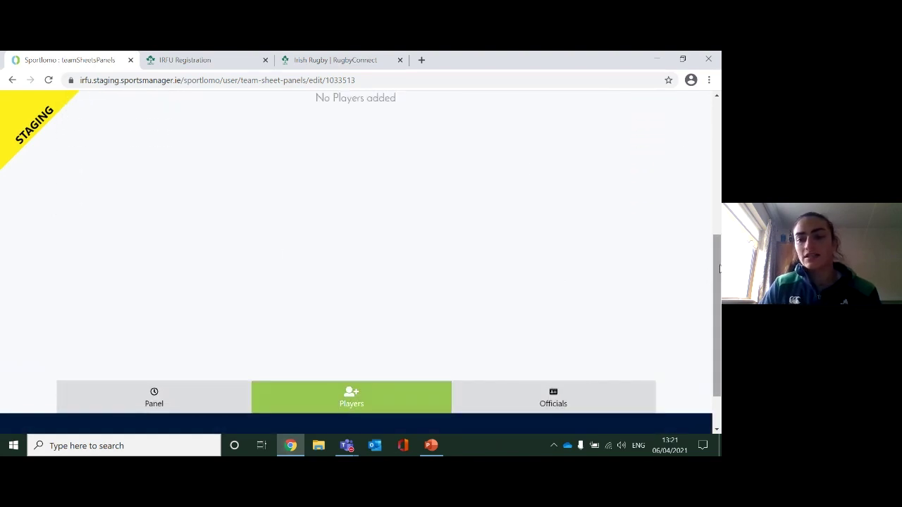
drag(719, 268, 714, 167)
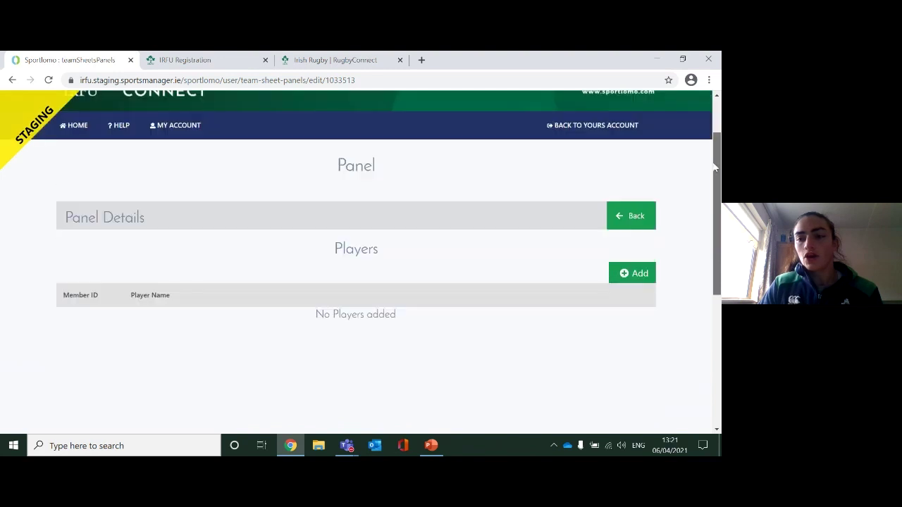
scroll(714, 167, down, 2)
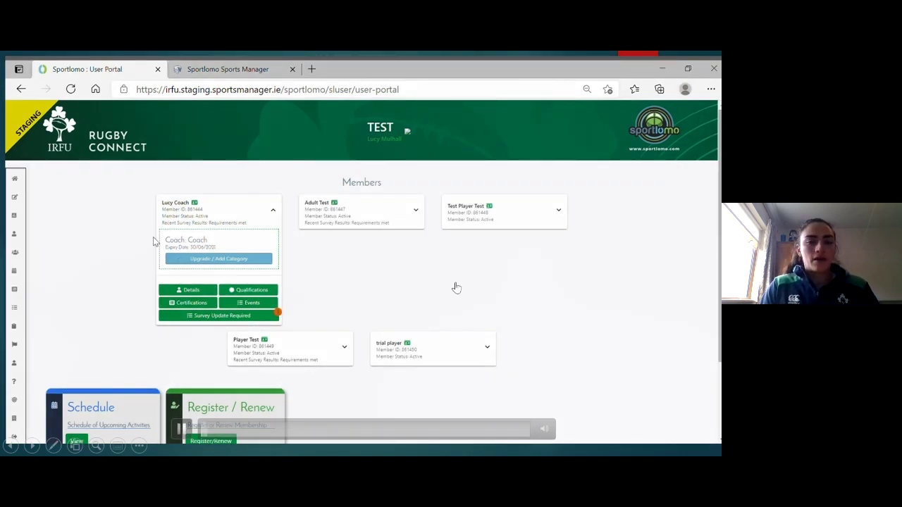
Add a new attendance sheet for the Adult Female team sheet panel and set its venue to TEST
mouse_move(21, 254)
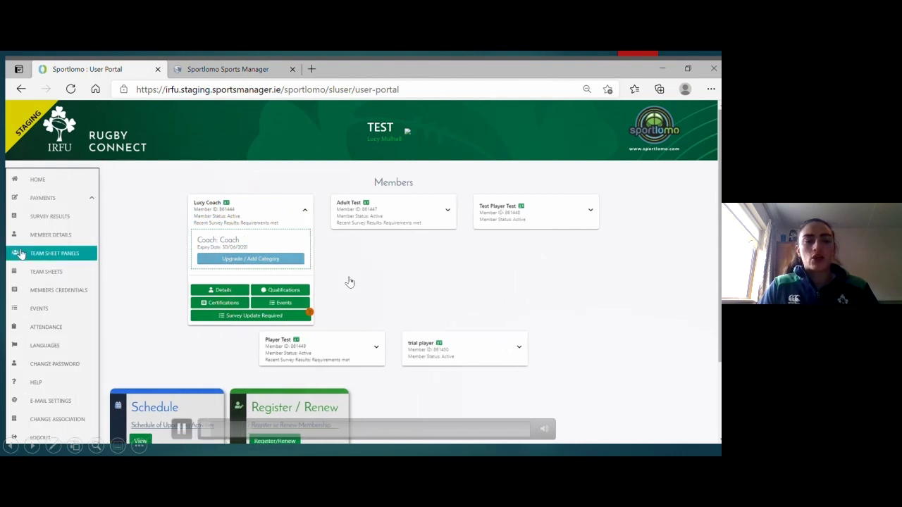
click(31, 256)
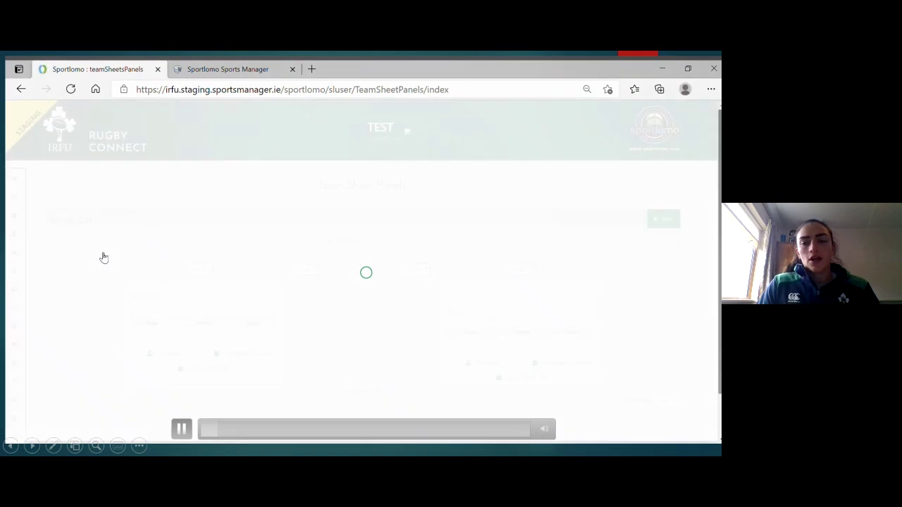
scroll(298, 252, down, 2)
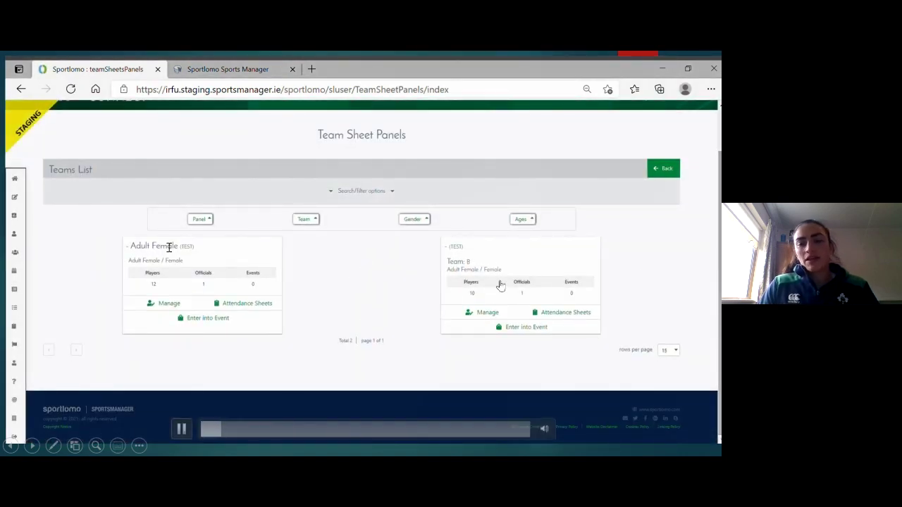
click(240, 305)
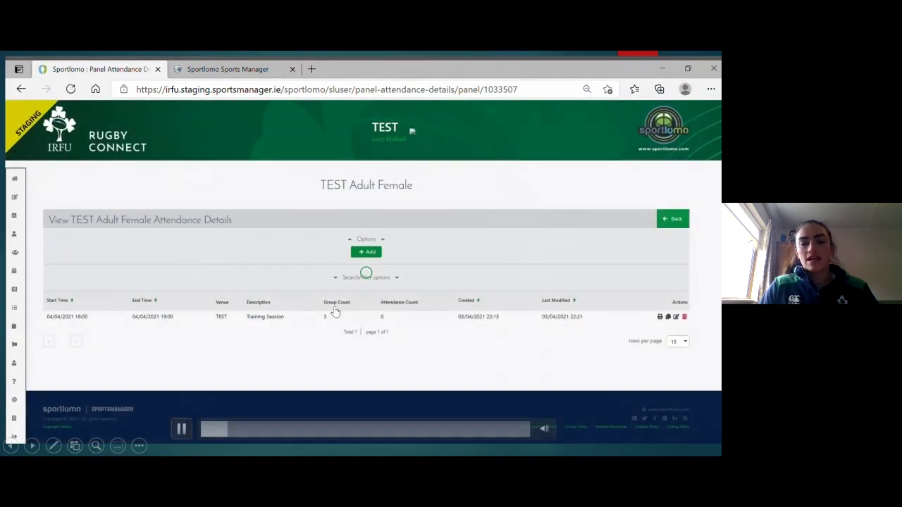
click(372, 252)
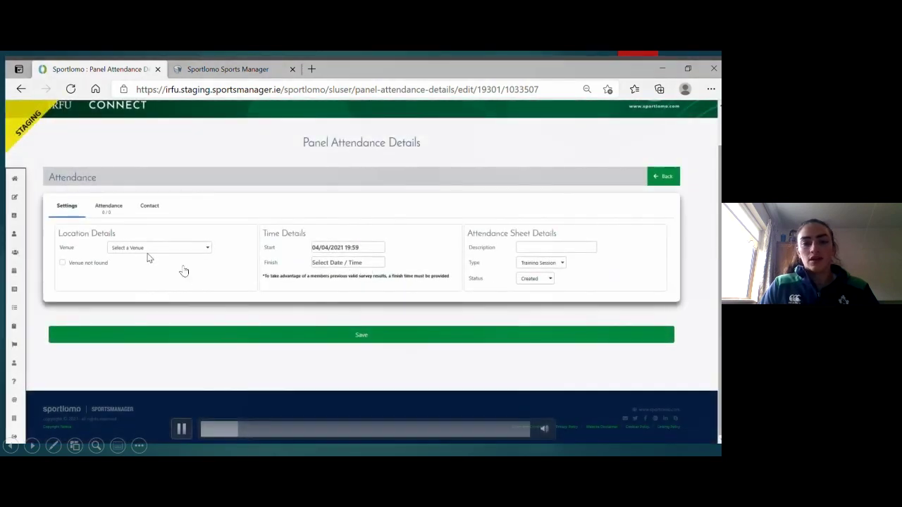
click(143, 251)
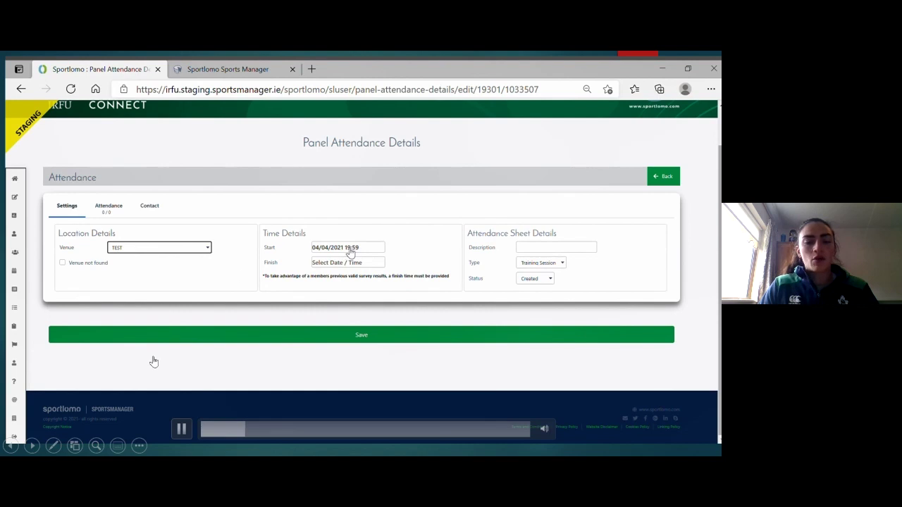
Pause and resume the slide's embedded attendance video, skip back slightly to the pod assignments and resume playback
click(182, 431)
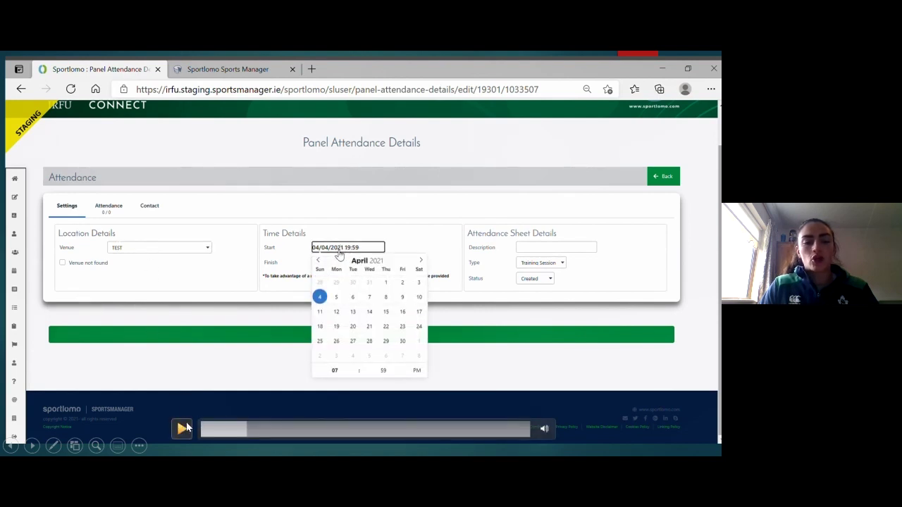
click(183, 428)
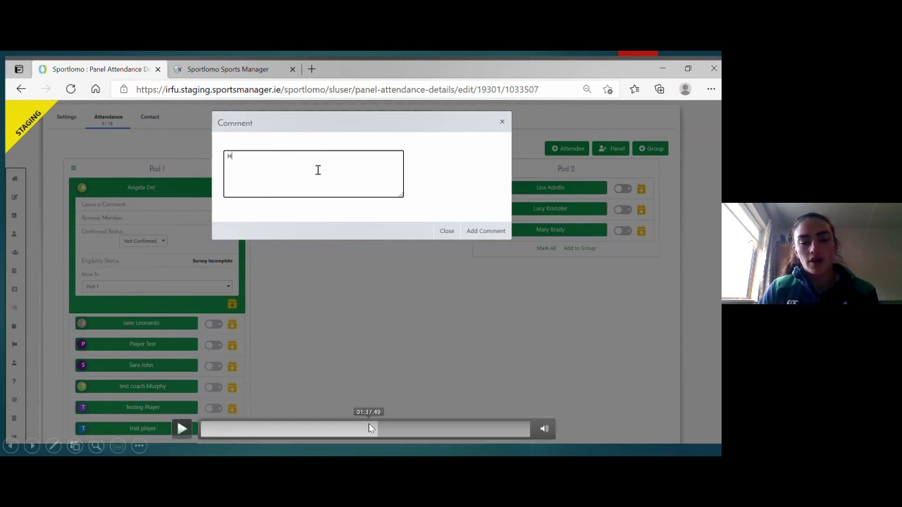
click(368, 427)
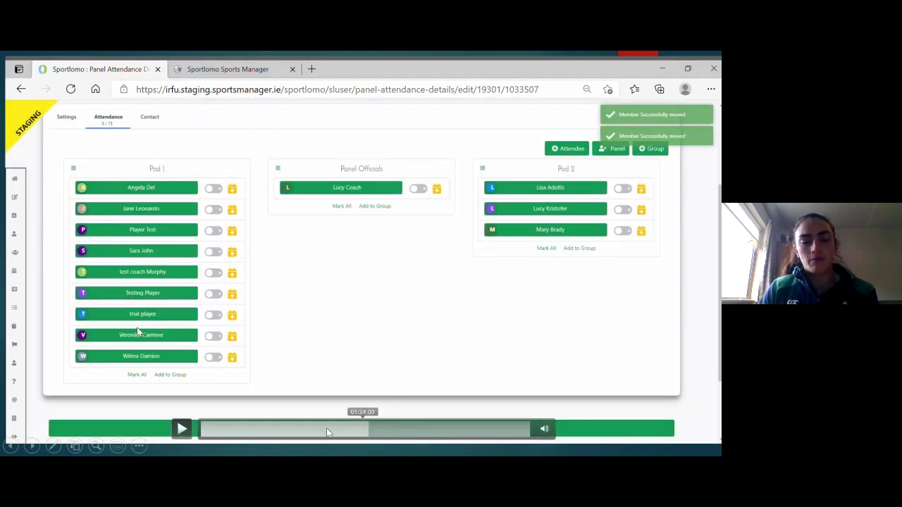
click(180, 430)
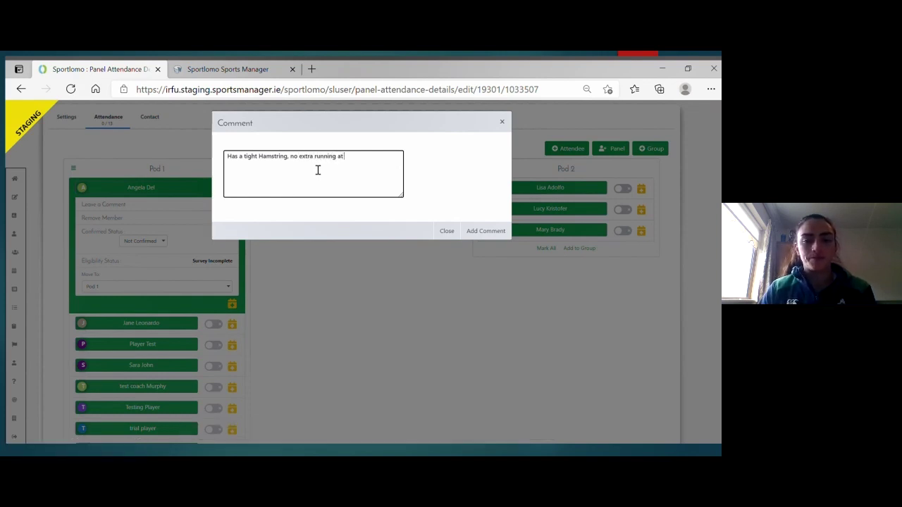
Add the comment "Has a tight Hamstring, no extra running at end" to the first Pod 1 member and expand the fourth member's details
click(486, 230)
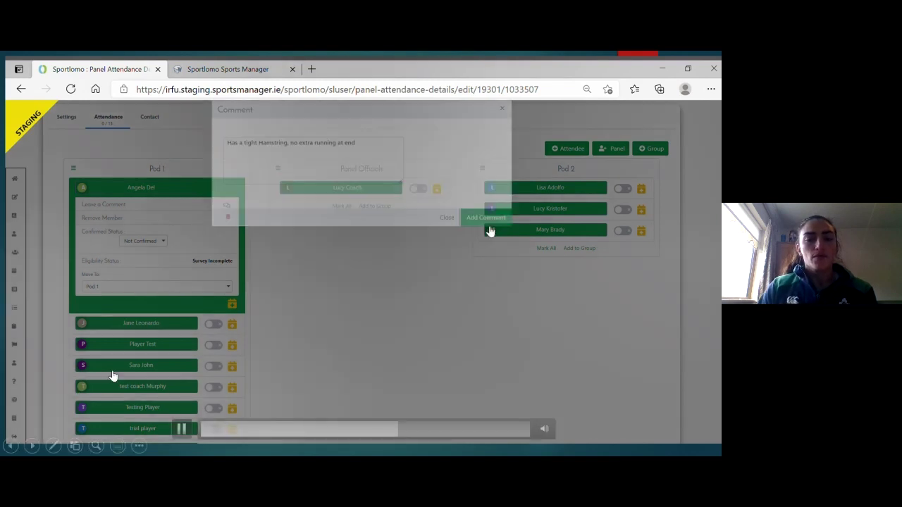
click(141, 365)
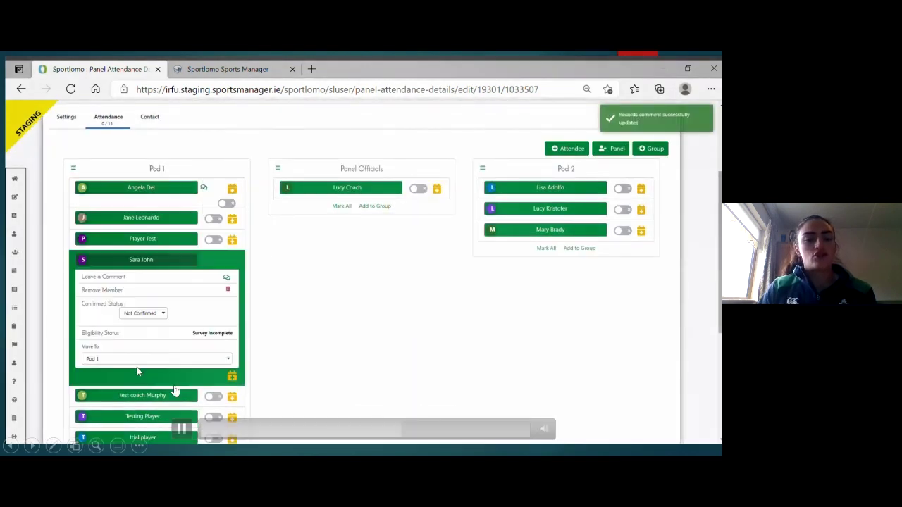
Add the comment "Will be late" to the expanded fourth member of Pod 1
click(226, 278)
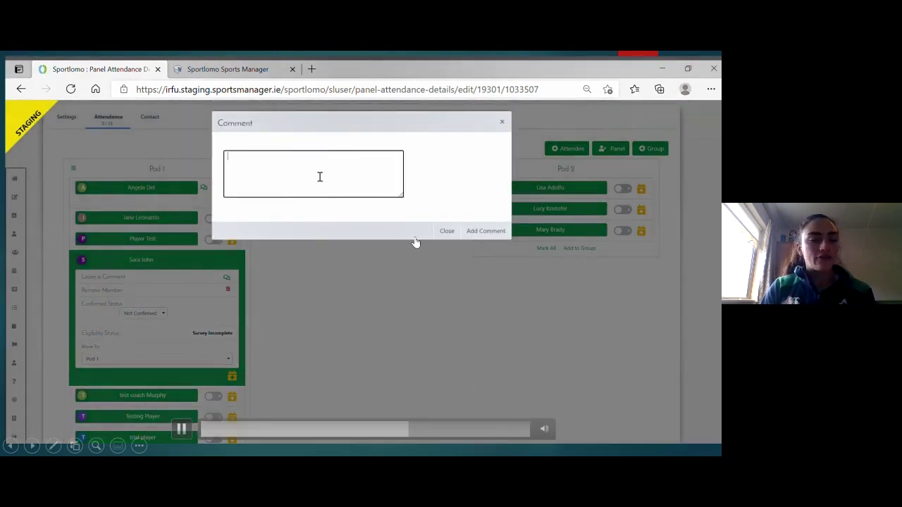
text(Will be late)
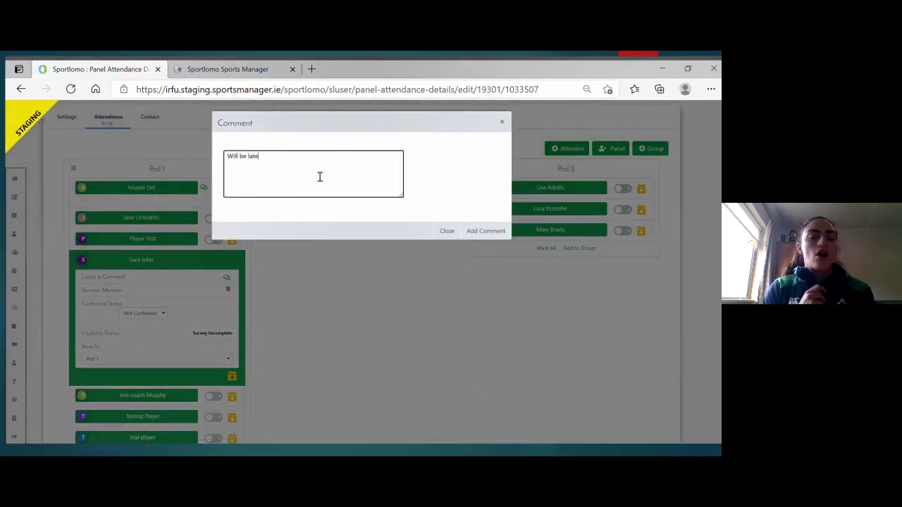
click(485, 230)
scroll(169, 416, down, 3)
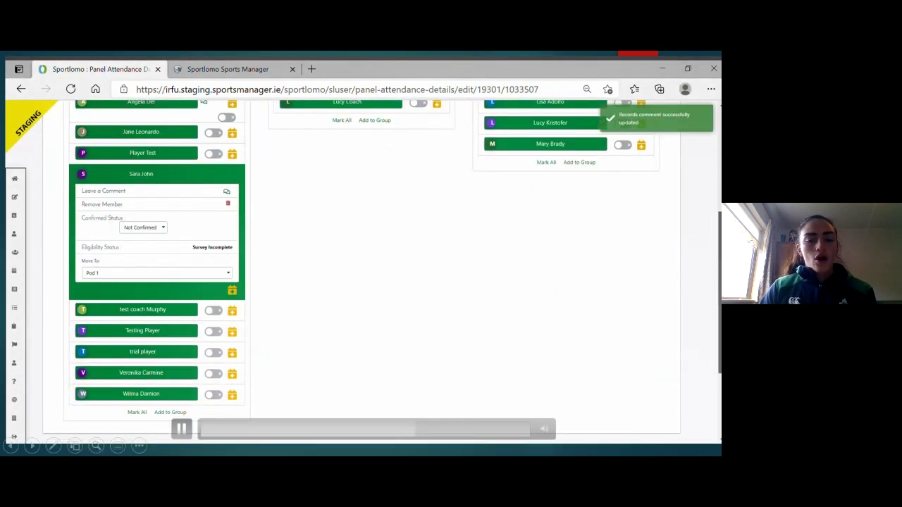
Play the embedded survey video with pauses, skipping past the health declaration to the TEST Adult Female attendance sheet's expanded Pod 1 member
click(184, 430)
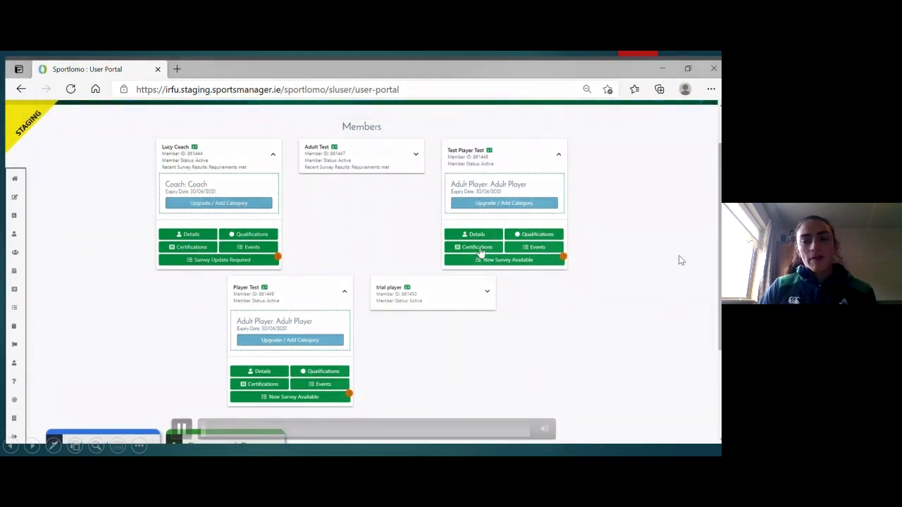
click(181, 428)
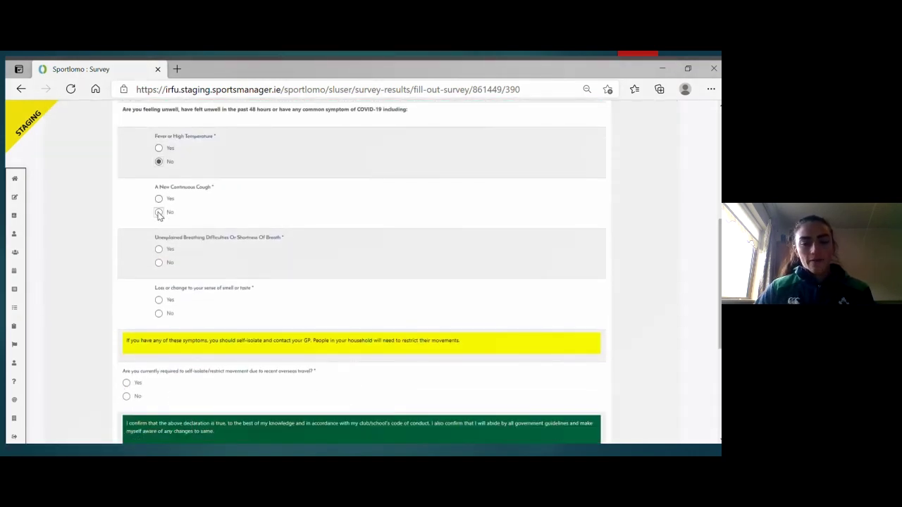
click(339, 430)
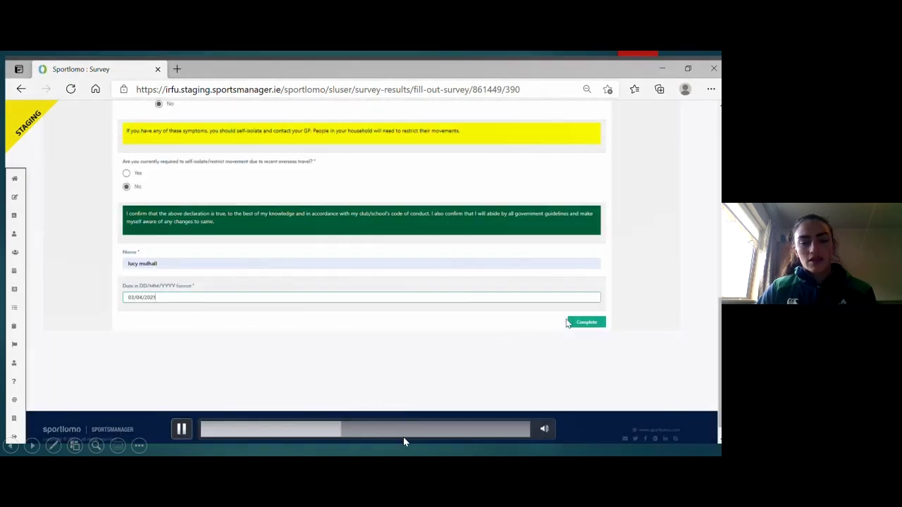
click(389, 431)
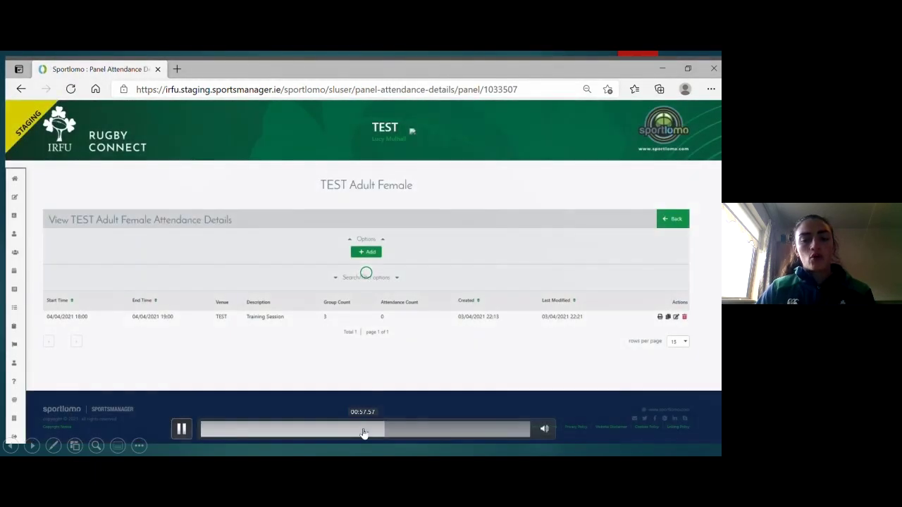
click(370, 428)
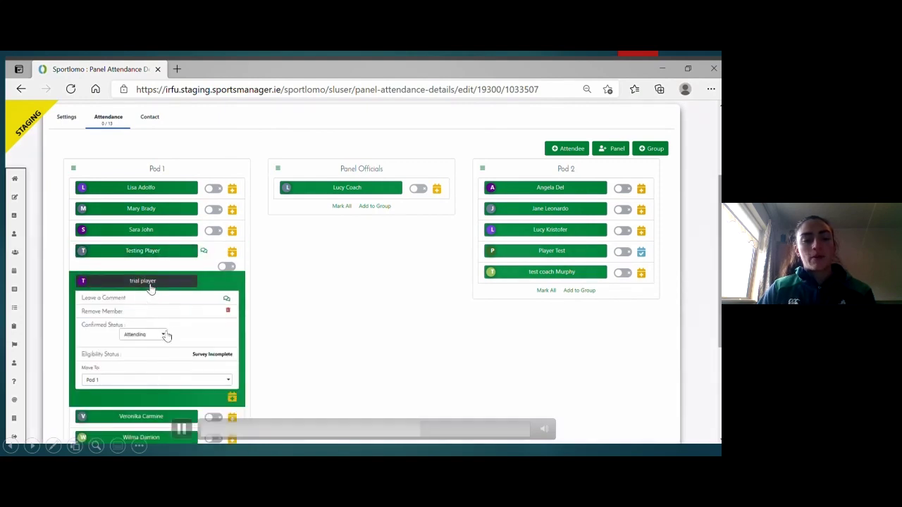
click(183, 430)
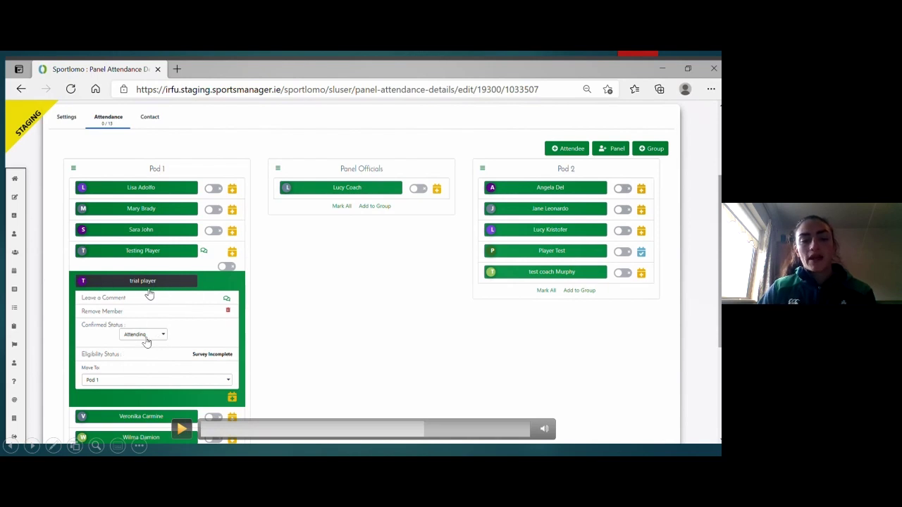
click(183, 430)
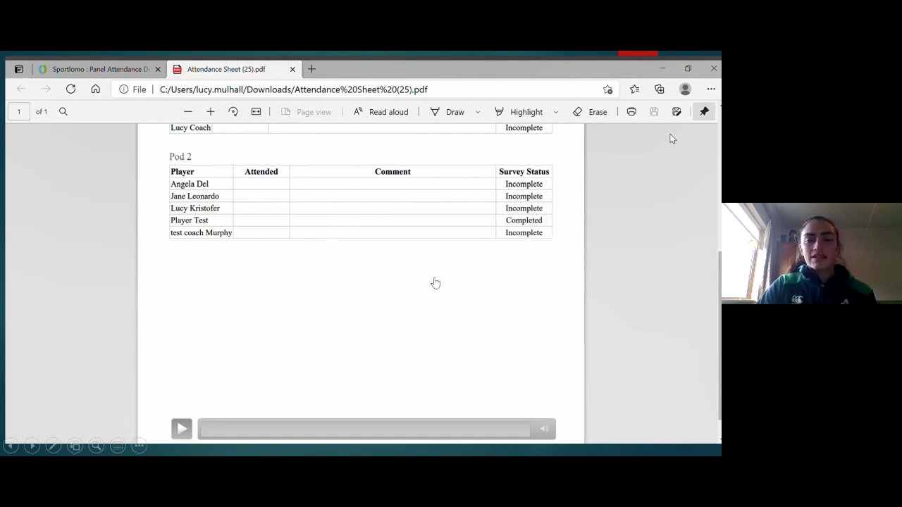
Advance the presentation past the team sheet video to the "Upcoming development" slide
key(Right)
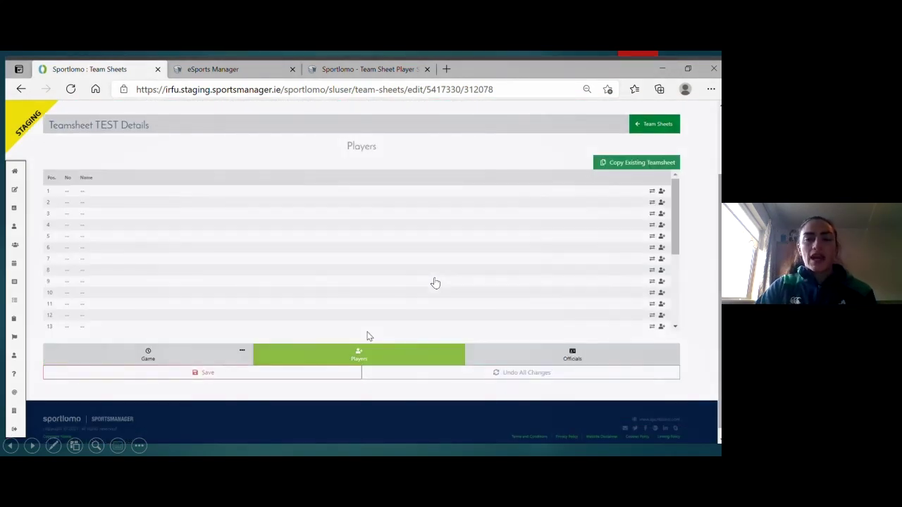
key(Right)
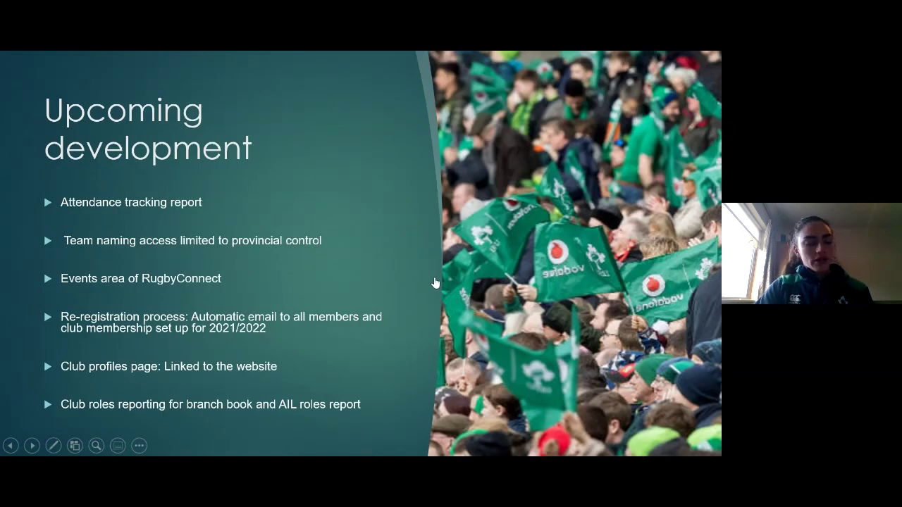